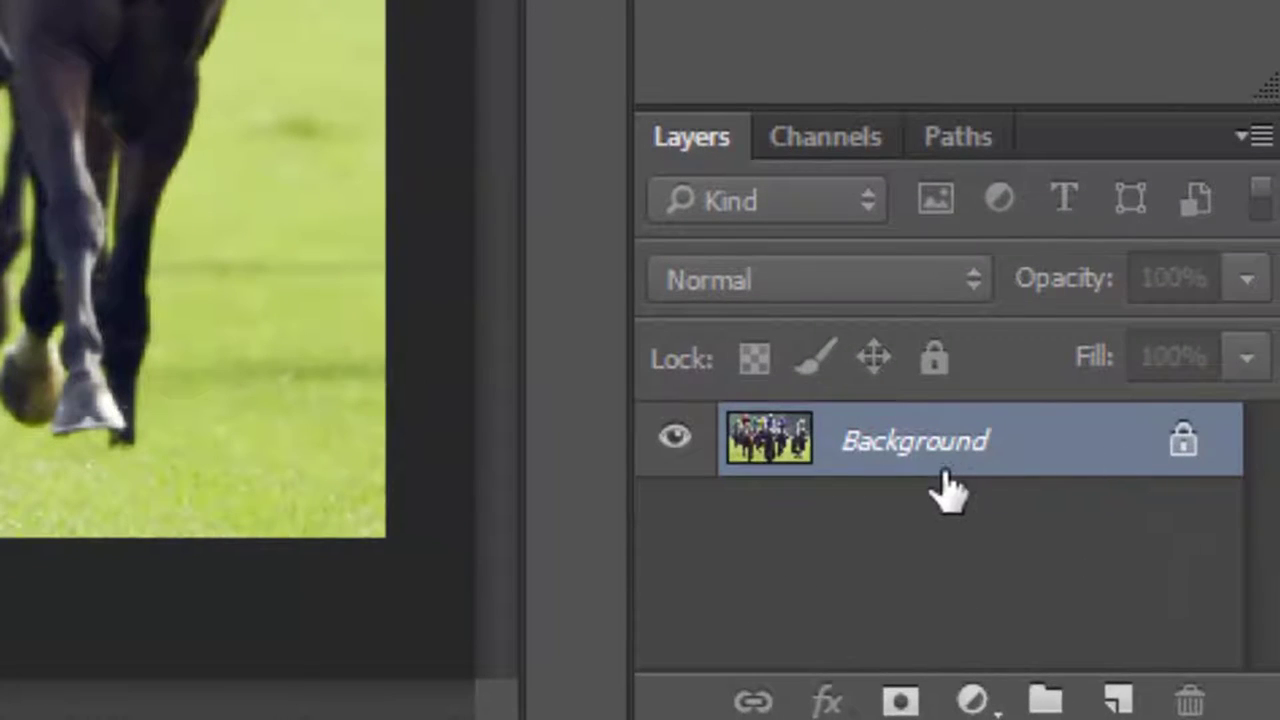
Step: Duplicate the Background layer and insert an empty Layer 1 beneath Background copy
left_click_drag(937, 449, 1117, 695)
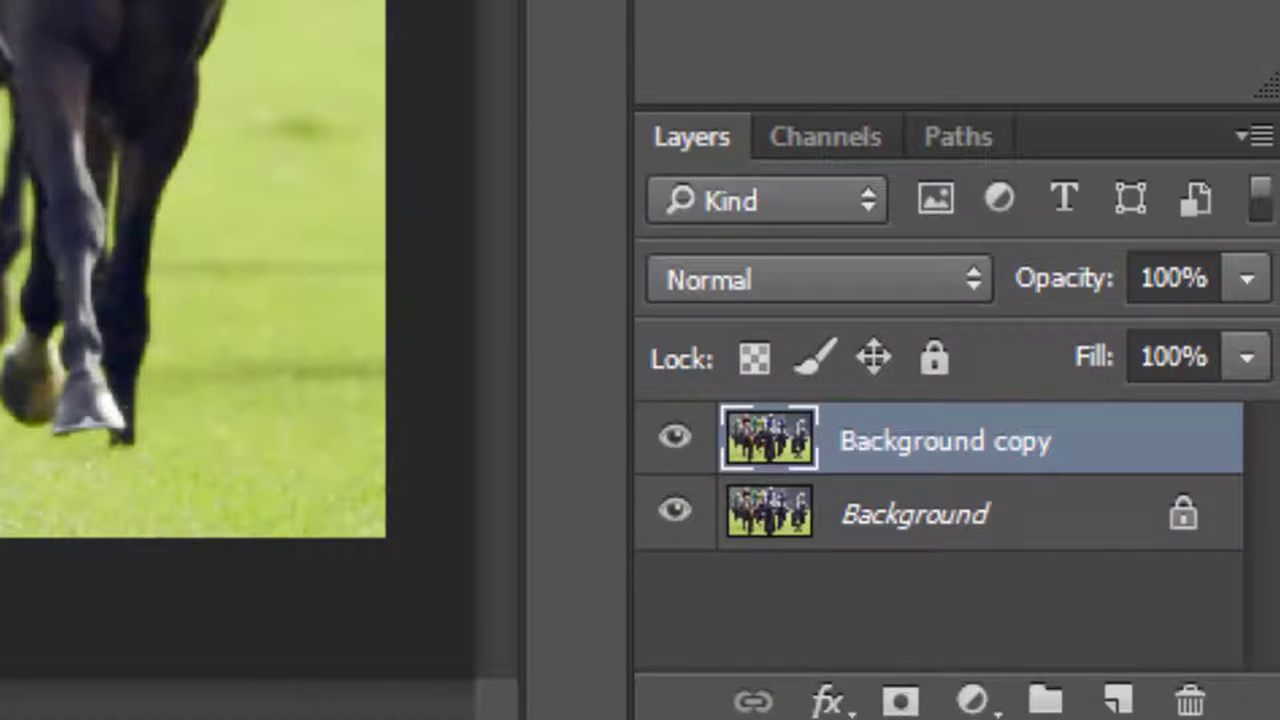
left_click(1118, 702, "ctrl")
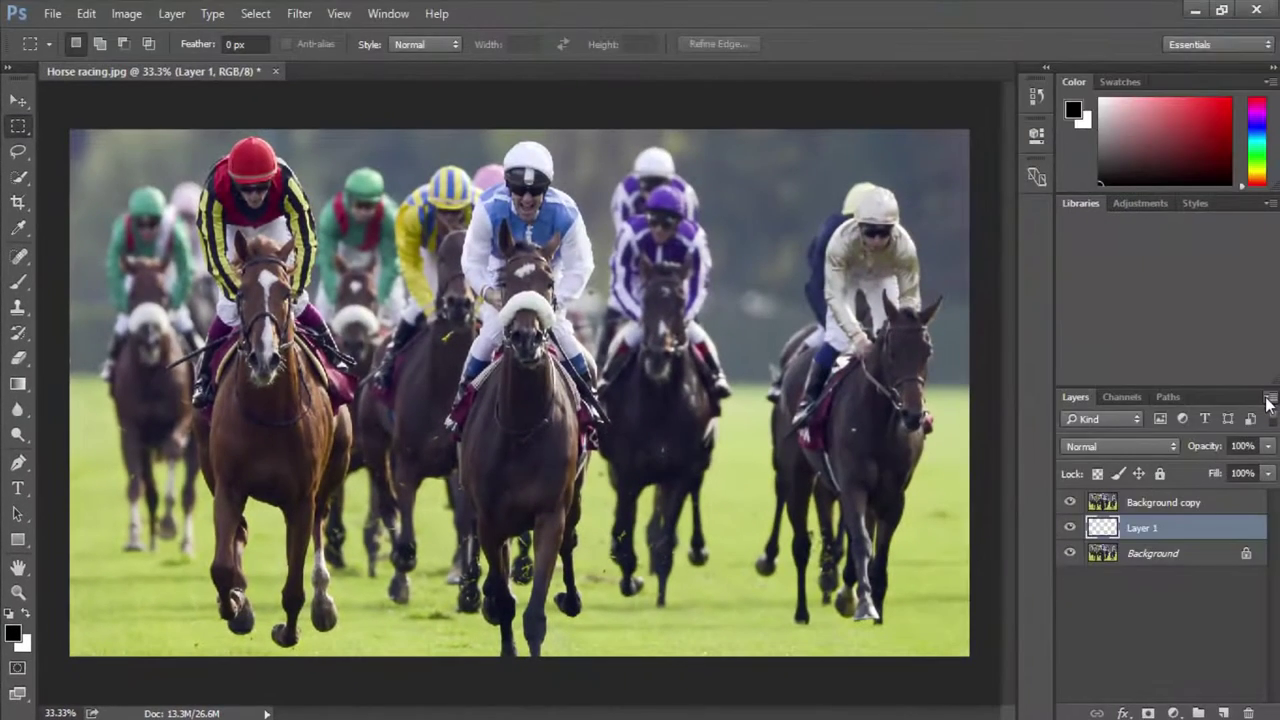
Step: Set the Layers panel thumbnails to the largest size via Panel Options
left_click(1269, 399)
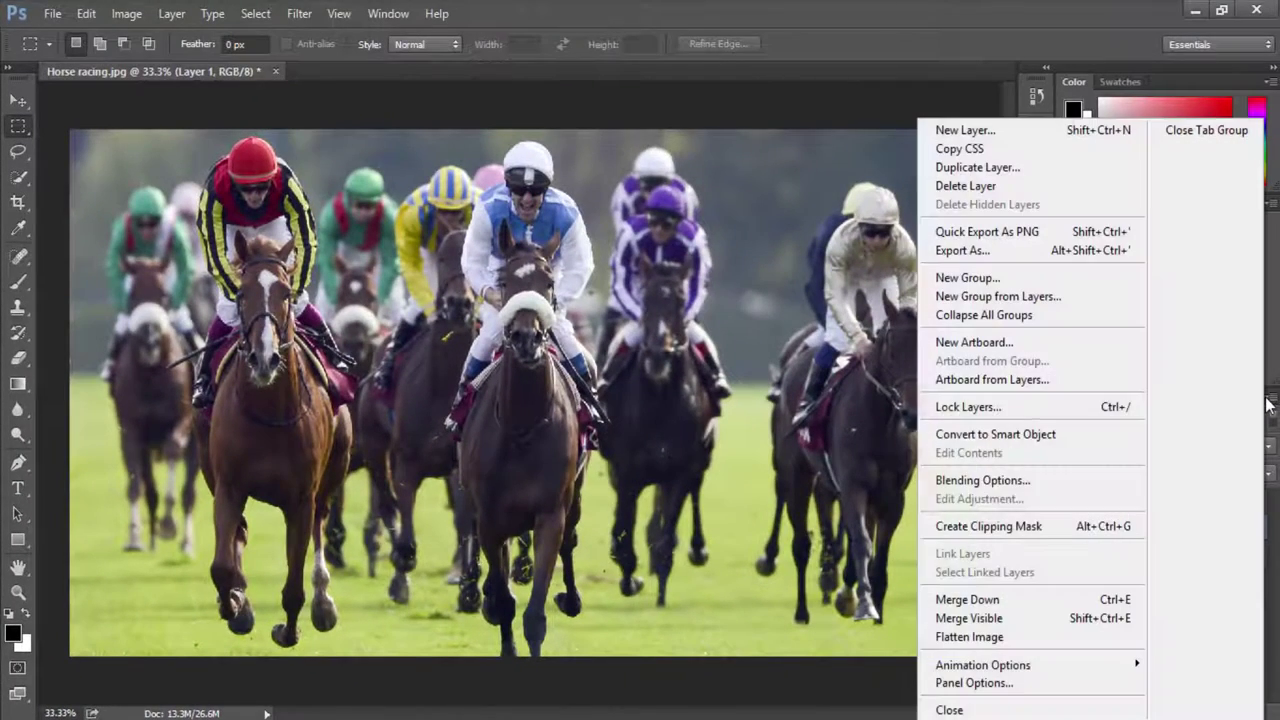
left_click(1038, 690)
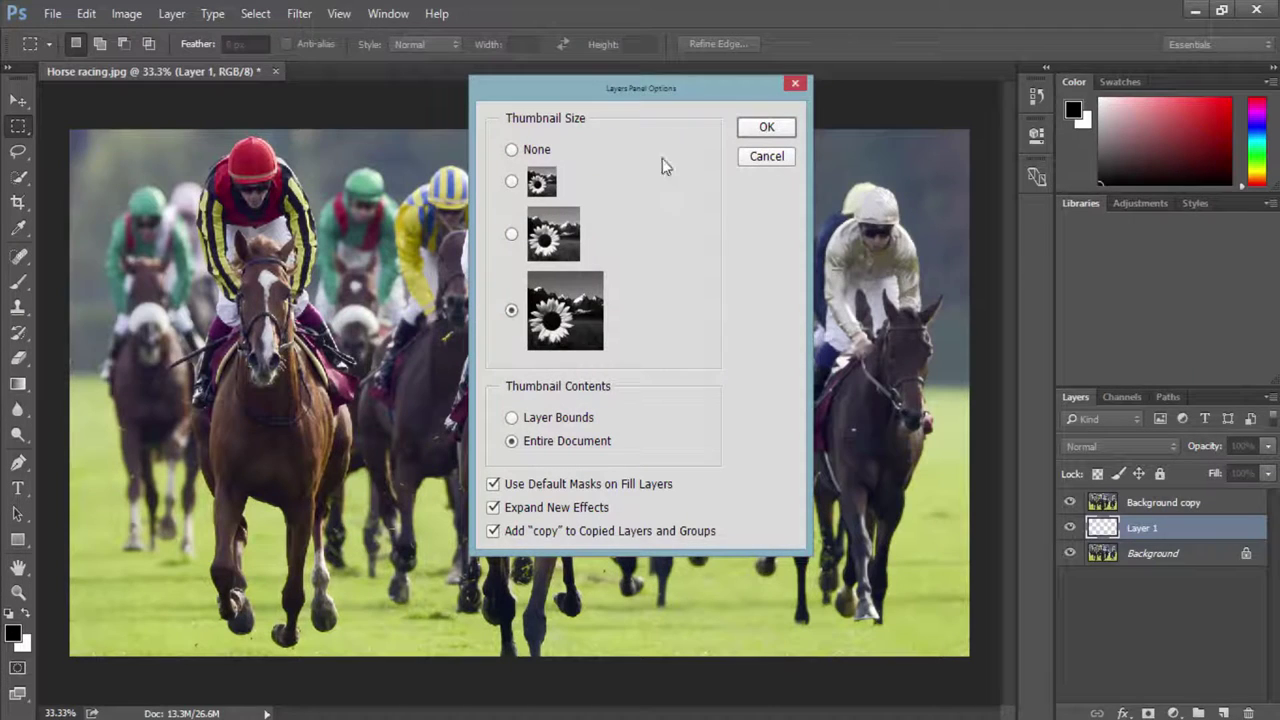
left_click(766, 130)
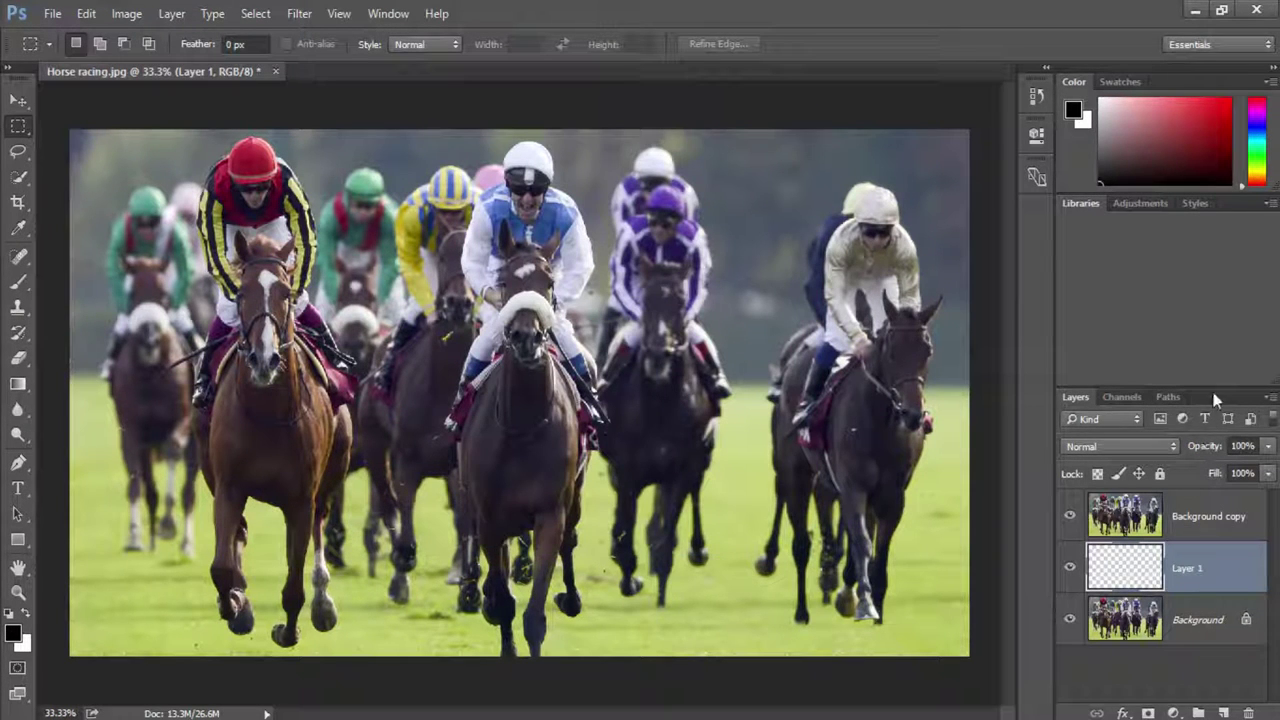
Step: Fill Layer 1 with solid white and return to the Background copy layer
left_click_drag(1210, 377, 1210, 365)
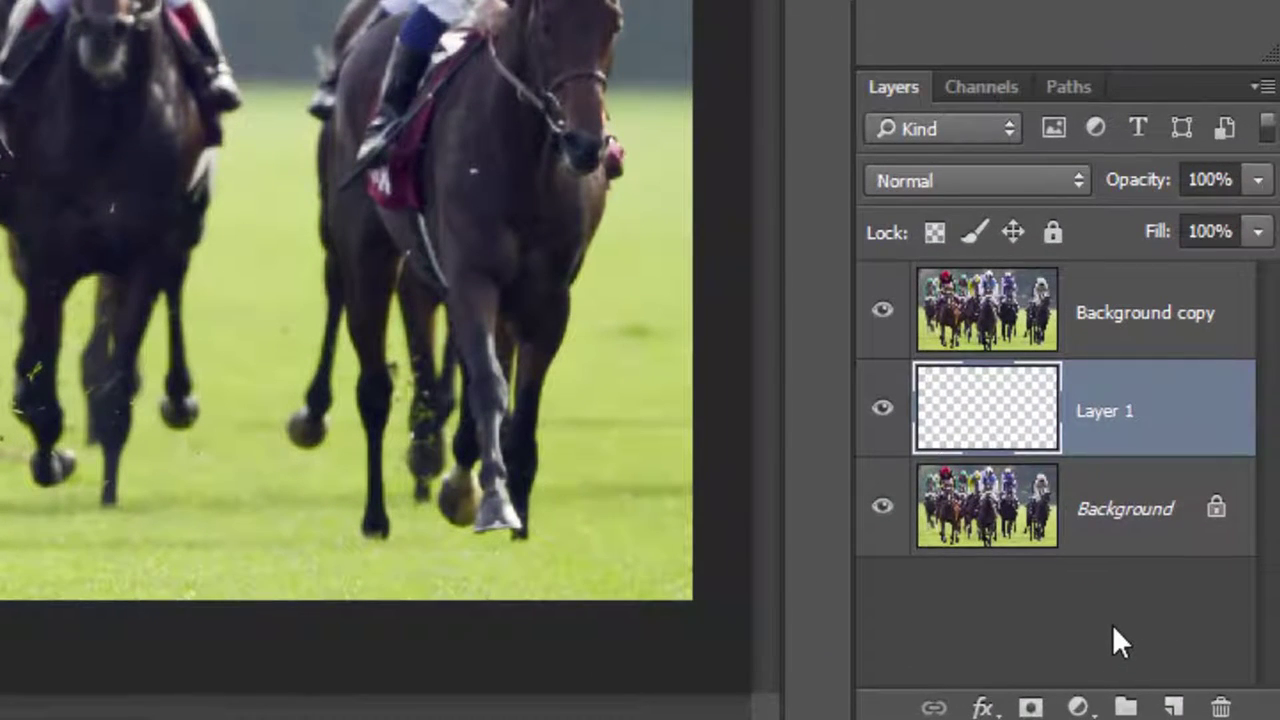
key("ctrl+BackSpace")
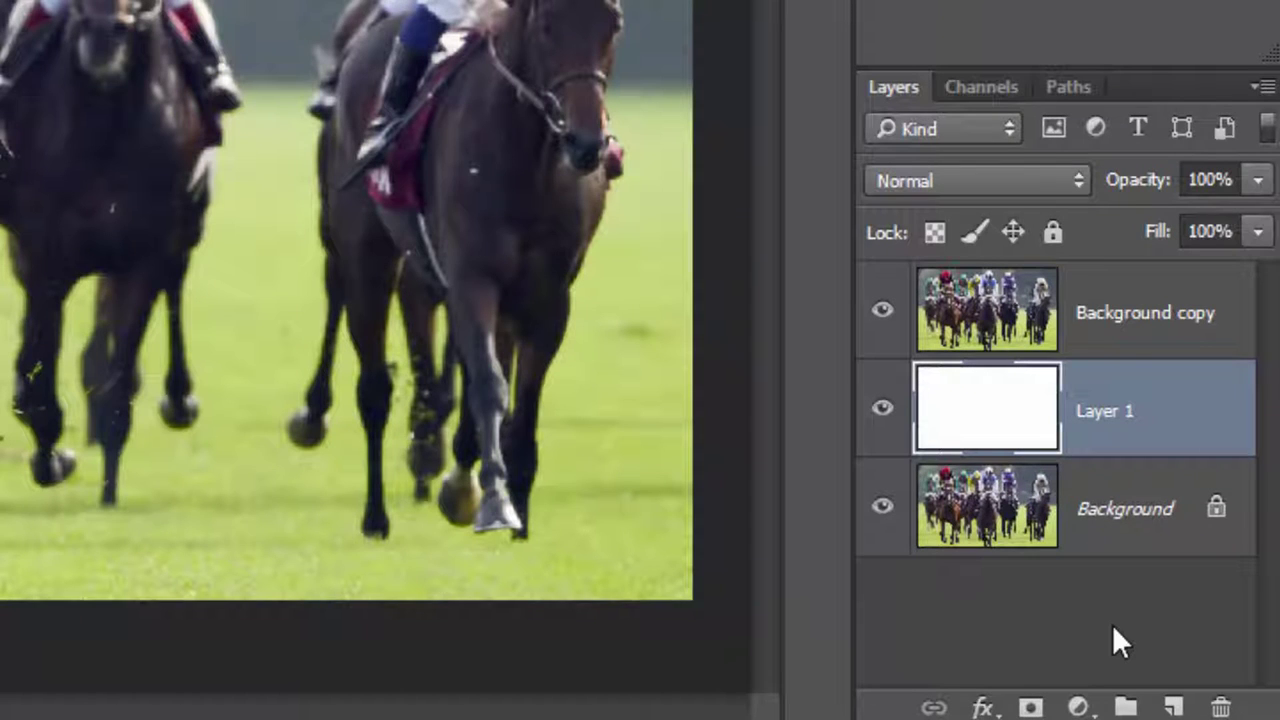
left_click(1148, 314)
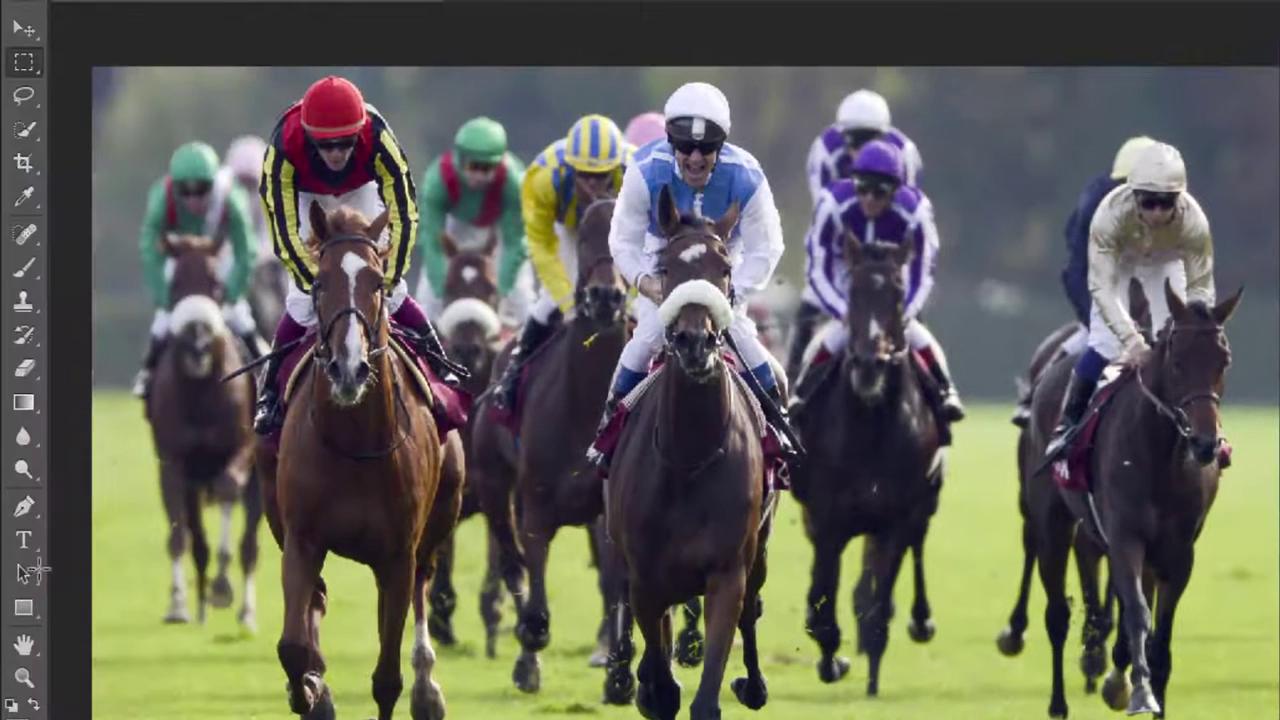
Step: With the Pen tool in Path mode, start the outline at the lead horse's hoof and leg
left_click(24, 505)
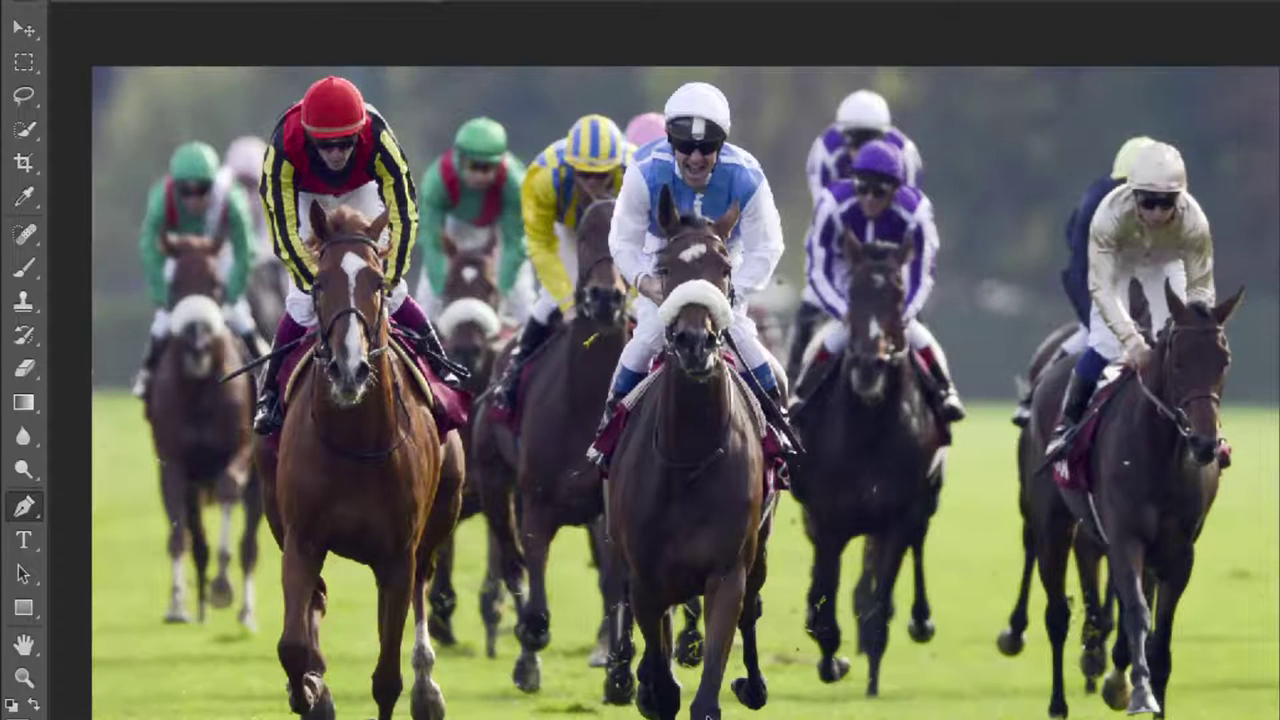
scroll(706, 716, "up", 2)
scroll(706, 716, "up", 2)
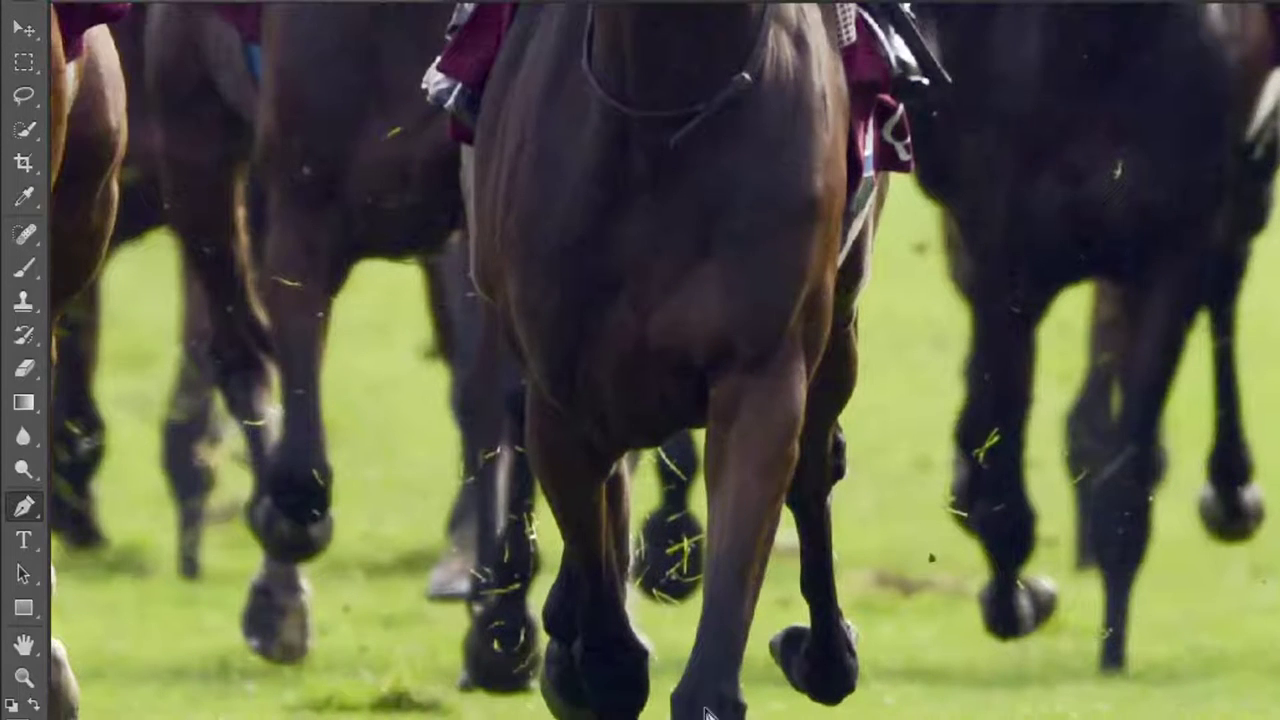
left_click_drag(706, 544, 785, 398)
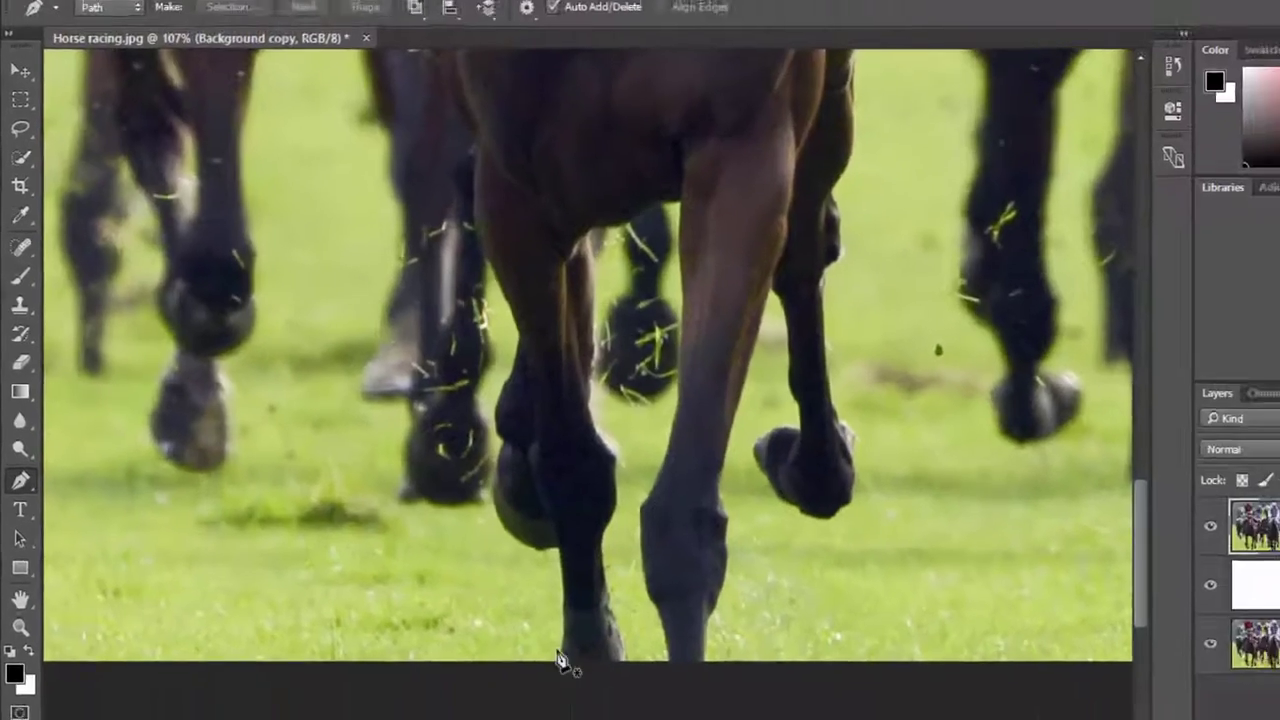
scroll(491, 457, "up", 2)
left_click(494, 636)
left_click(496, 481)
left_click(415, 340)
scroll(437, 474, "up", 3)
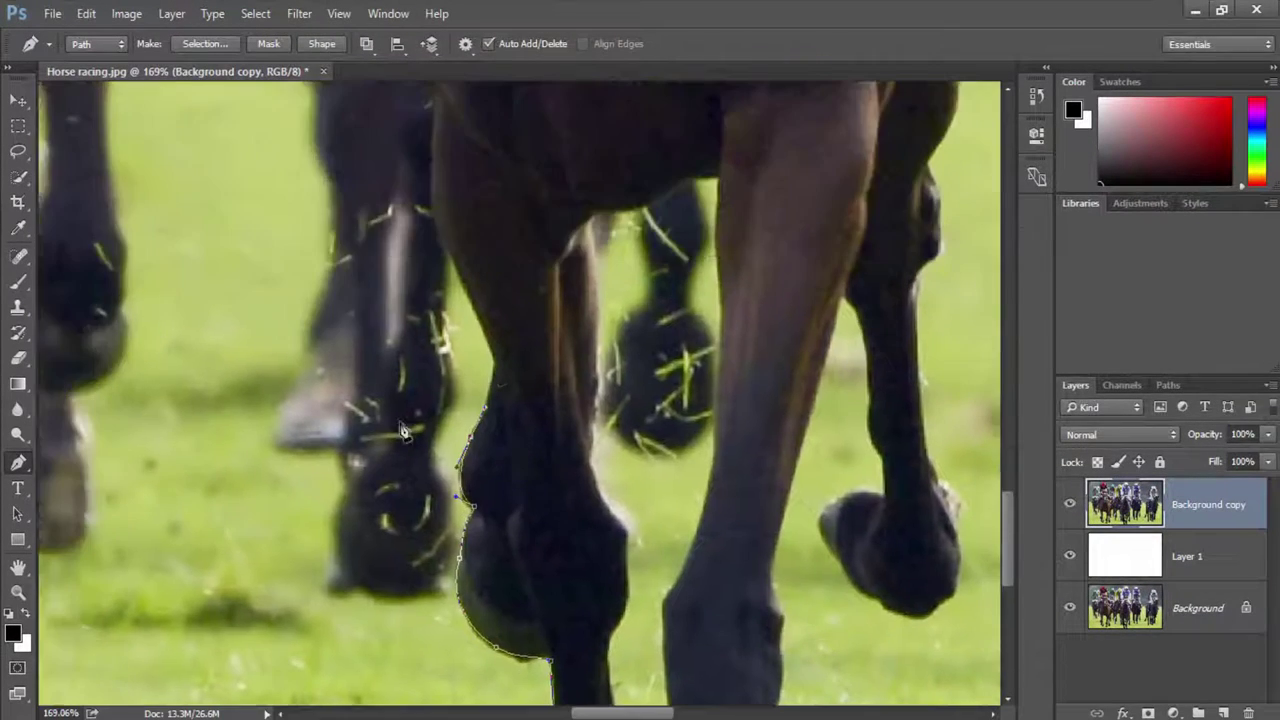
scroll(440, 420, "up", 3)
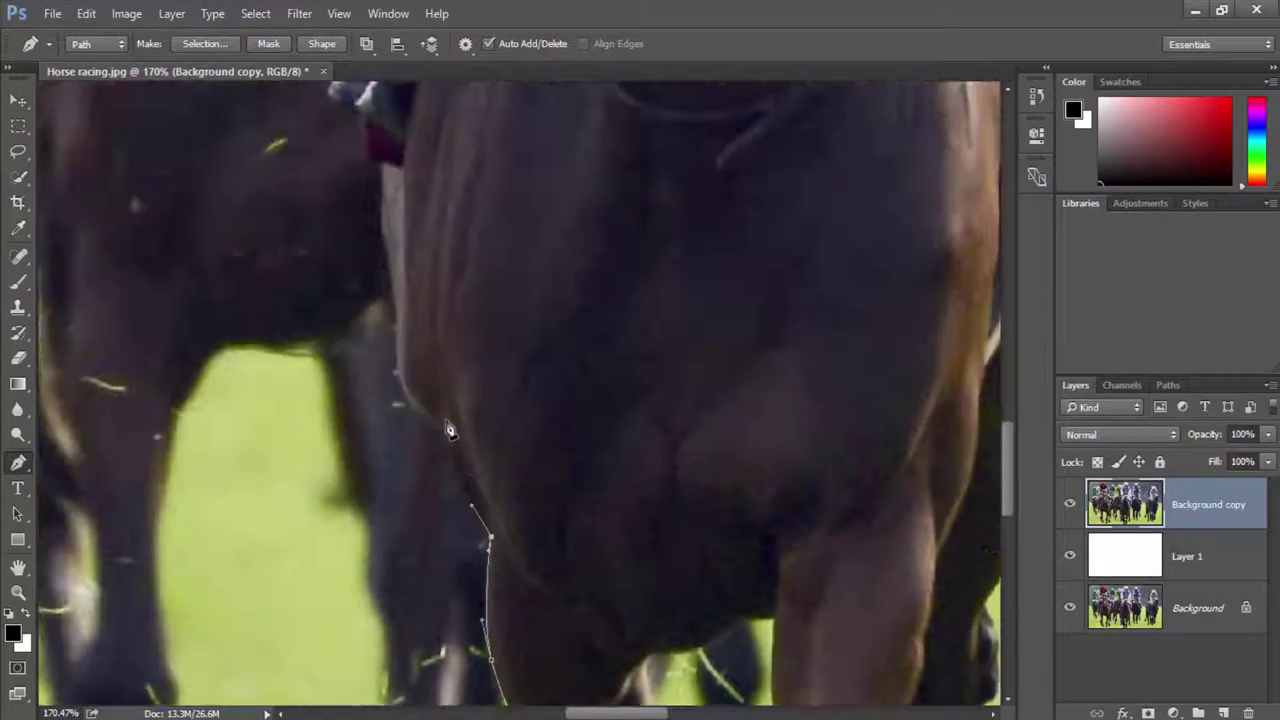
key("Tab")
scroll(397, 326, "down", 2)
scroll(397, 326, "up", 1)
scroll(397, 326, "up", 3)
Step: Trace the outline up the left edge of the saddle cloth
left_click(454, 464)
left_click(440, 411)
left_click(416, 388)
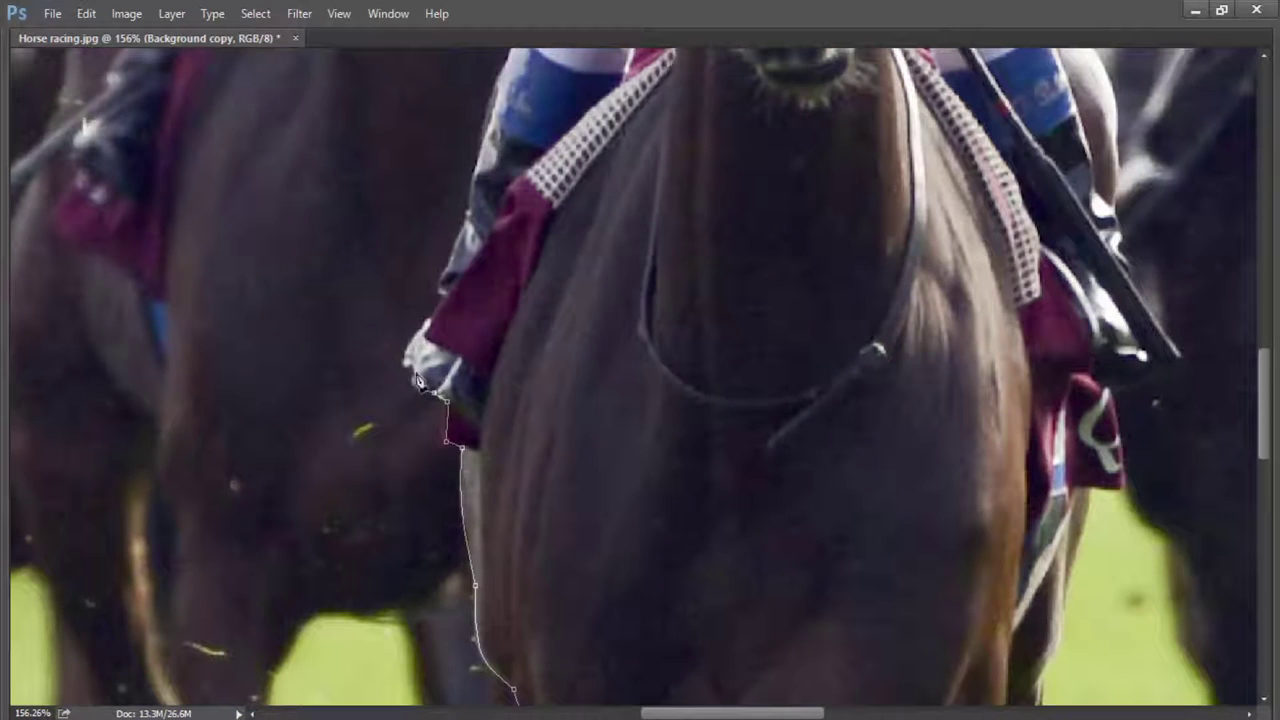
left_click(438, 340)
scroll(455, 320, "up", 1)
left_click(485, 418)
left_click(501, 343)
scroll(501, 343, "up", 6)
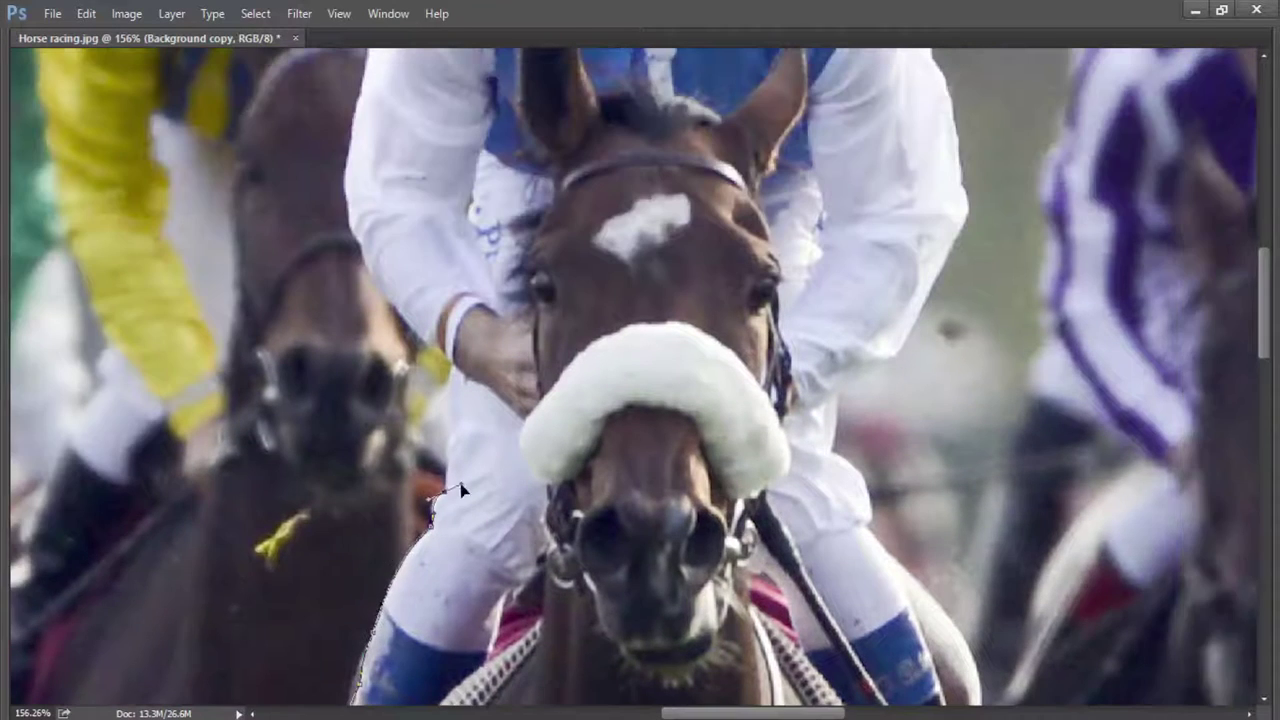
scroll(462, 489, "up", 3)
Step: Continue the path up the jockey's arm to the shoulder
left_click(443, 520)
left_click(444, 455)
left_click(386, 395)
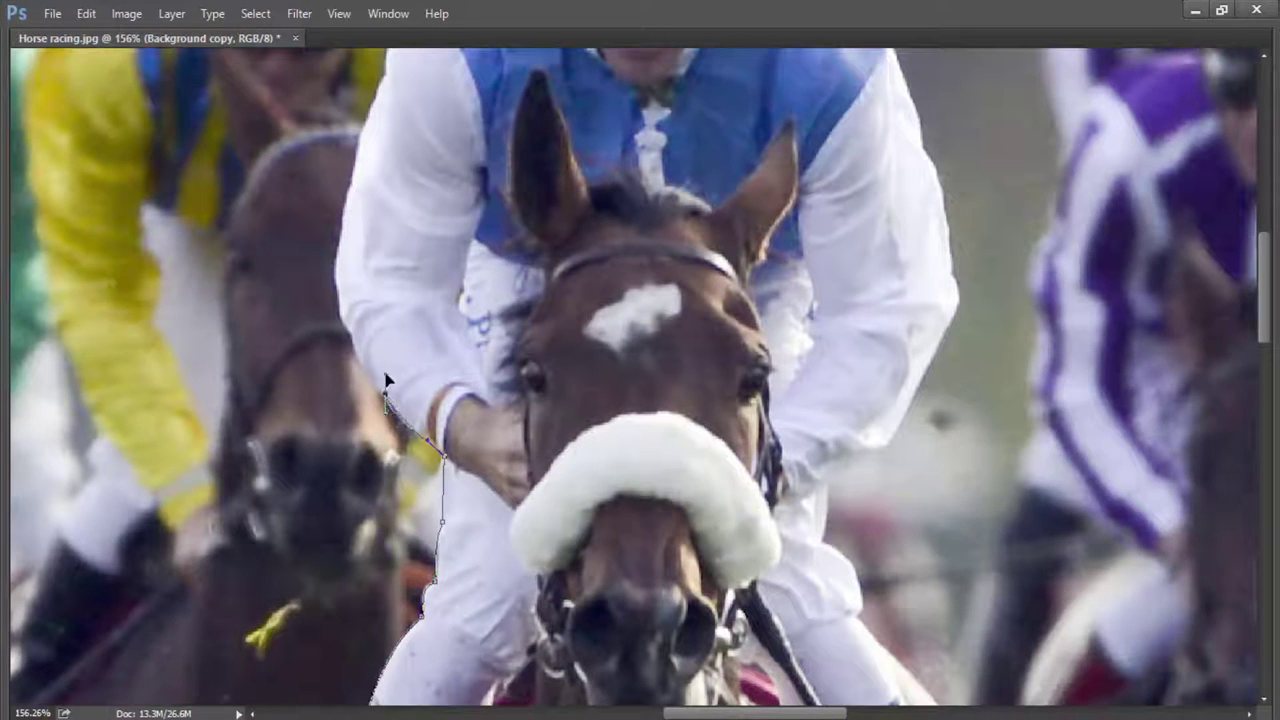
key("Tab")
left_click(370, 348)
scroll(366, 337, "up", 3)
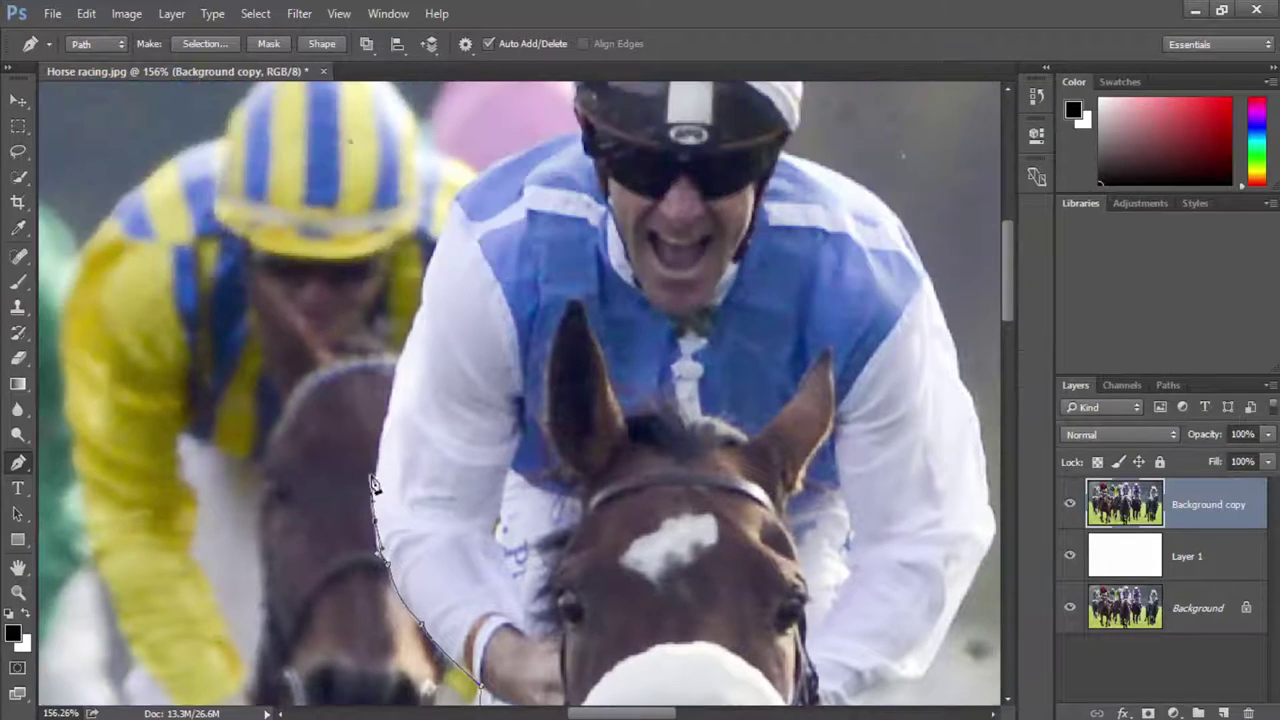
left_click(385, 400)
scroll(409, 346, "up", 2)
left_click(398, 432)
left_click(408, 391)
scroll(408, 391, "down", 3)
scroll(530, 327, "up", 3)
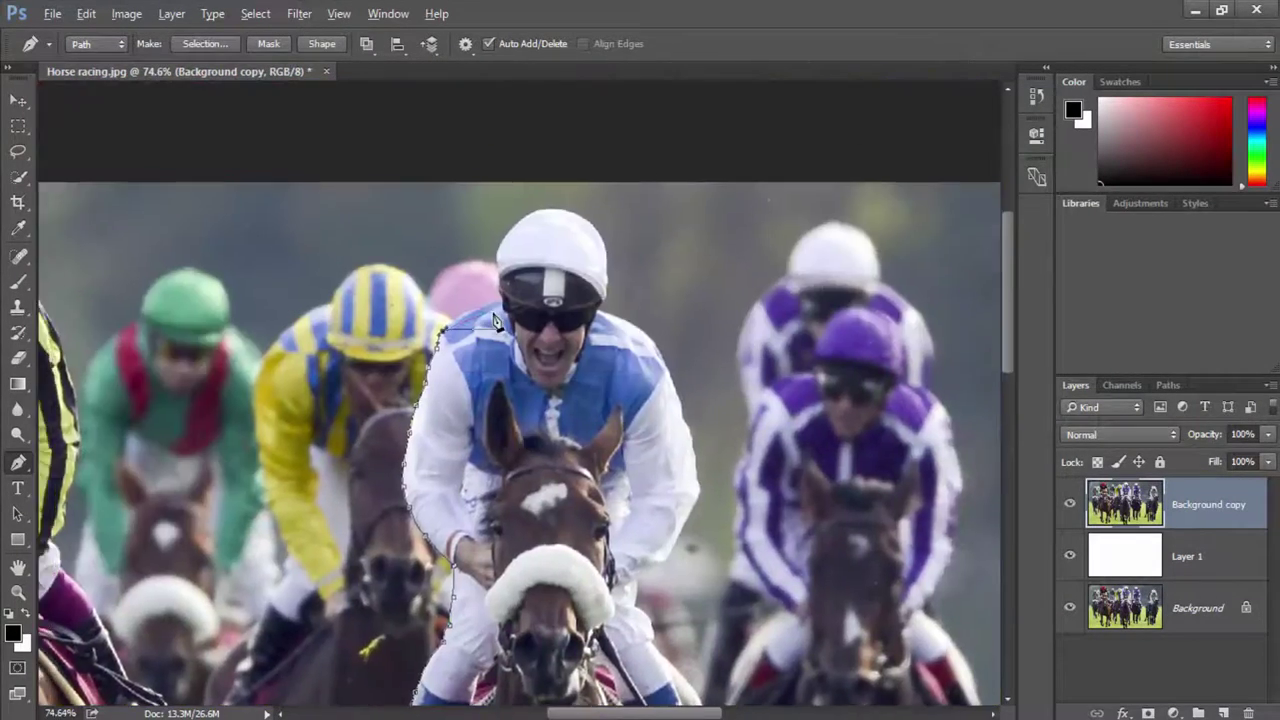
Step: Trace around the jockey's neck and over the top of the helmet
left_click(530, 327)
scroll(530, 327, "up", 2)
left_click(525, 285)
scroll(516, 245, "up", 3)
left_click(459, 349)
left_click(523, 258)
left_click(587, 232)
left_click(649, 239)
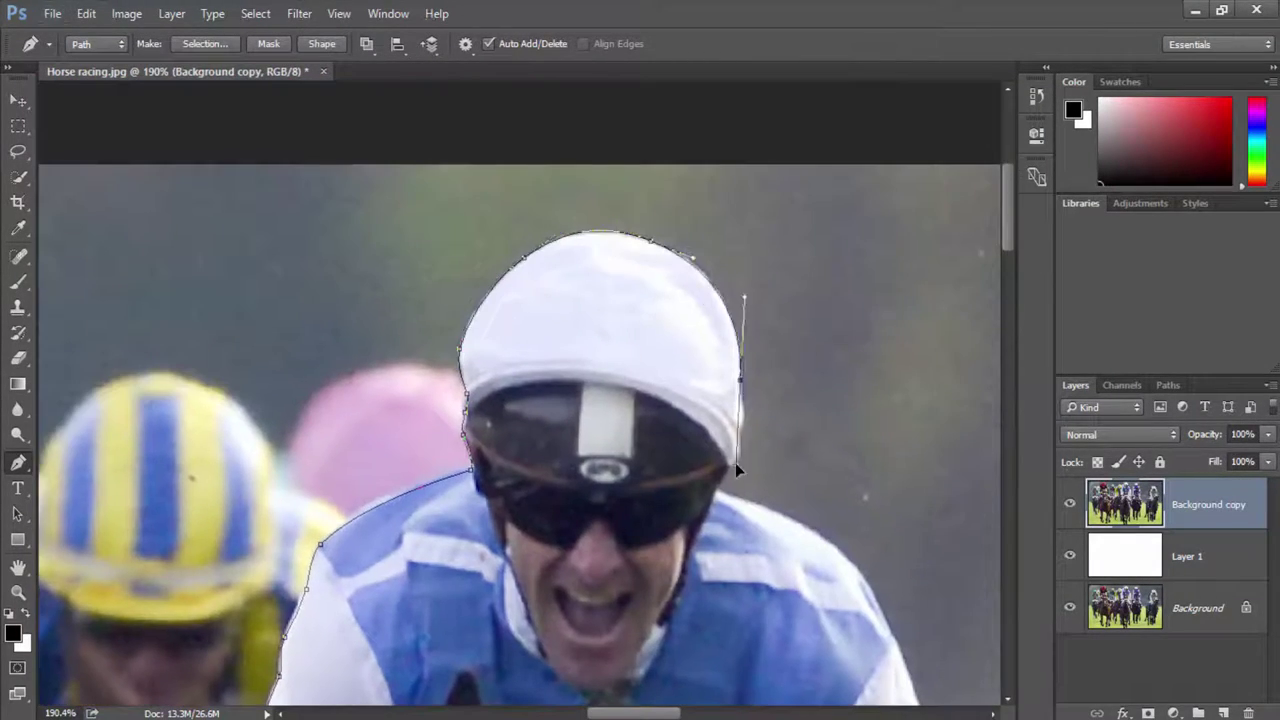
left_click(739, 377)
left_click(740, 430)
left_click(731, 462)
Step: Trace down the jockey's right shoulder and sleeve
scroll(724, 477, "right", 4)
left_click(639, 507)
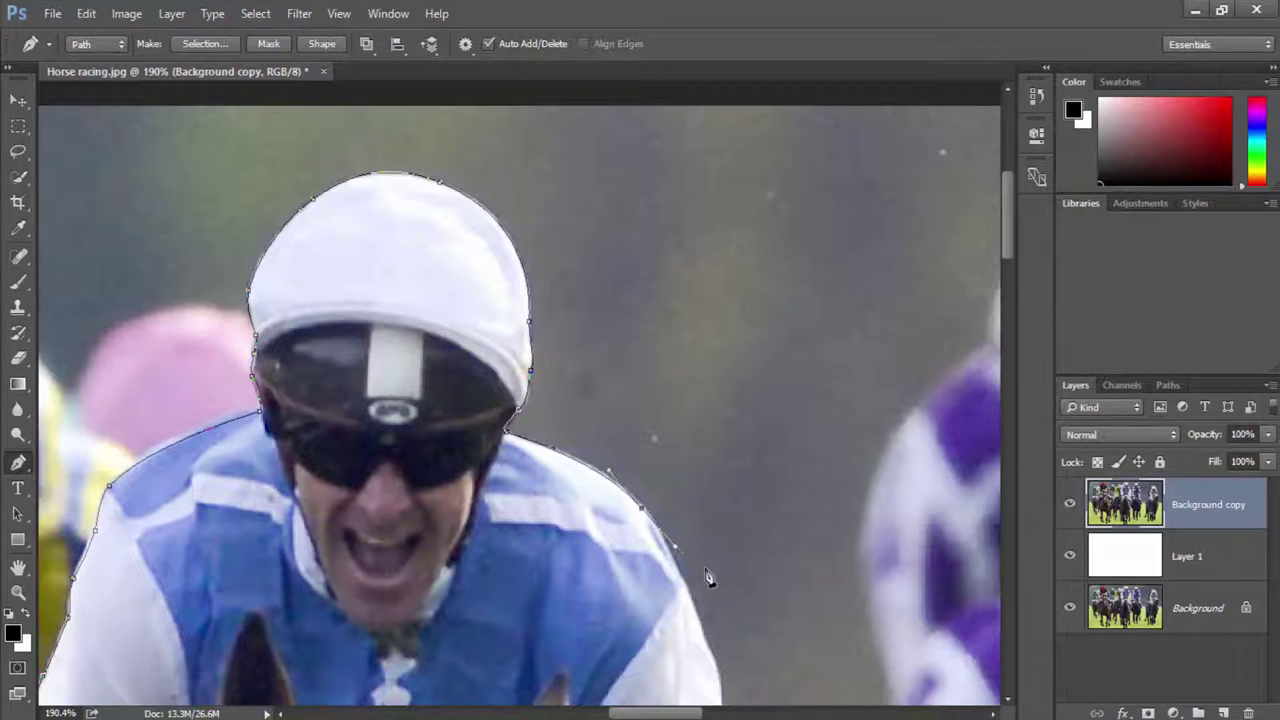
scroll(660, 540, "down", 5)
left_click(572, 324)
left_click(590, 365)
left_click(602, 401)
left_click(611, 421)
left_click(610, 453)
left_click(640, 492)
scroll(634, 509, "down", 4)
left_click(639, 293)
left_click(644, 361)
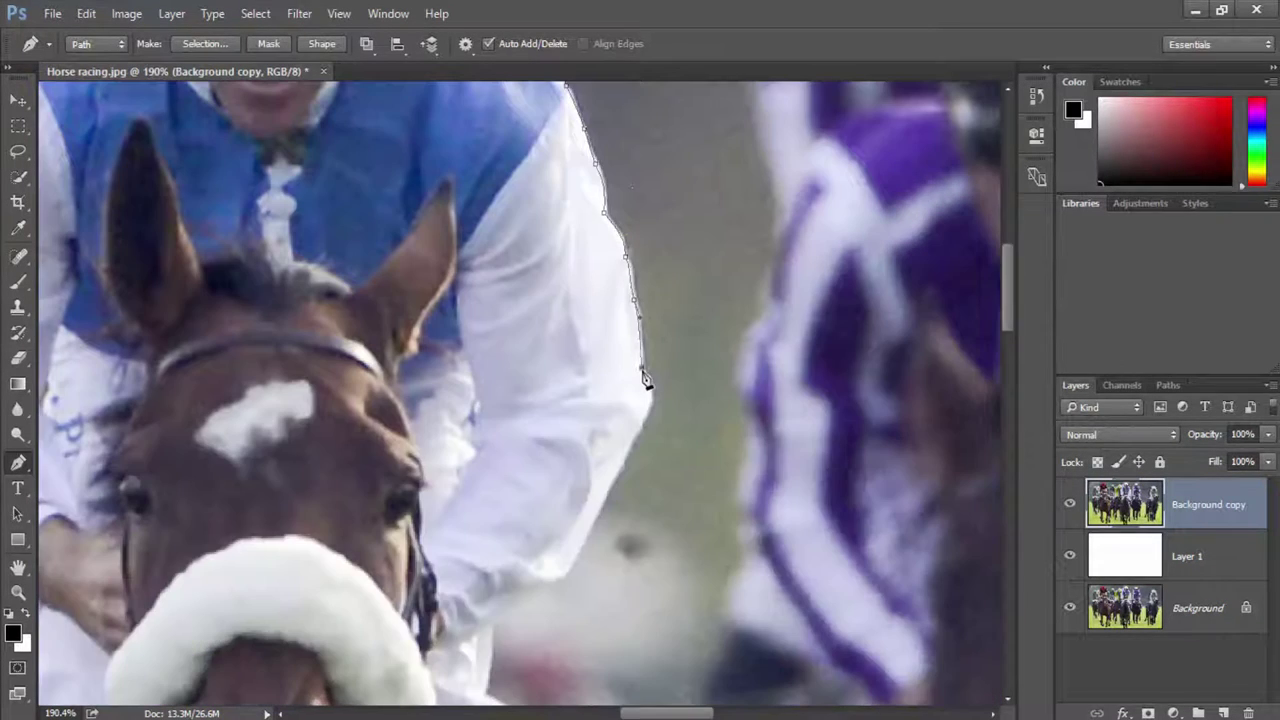
left_click(646, 411)
scroll(646, 411, "down", 2)
left_click(703, 390)
left_click_drag(652, 452, 633, 455)
Step: Outline the jockey's arm, the whip and the glove
left_click(586, 571)
scroll(586, 571, "down", 4)
left_click(640, 403)
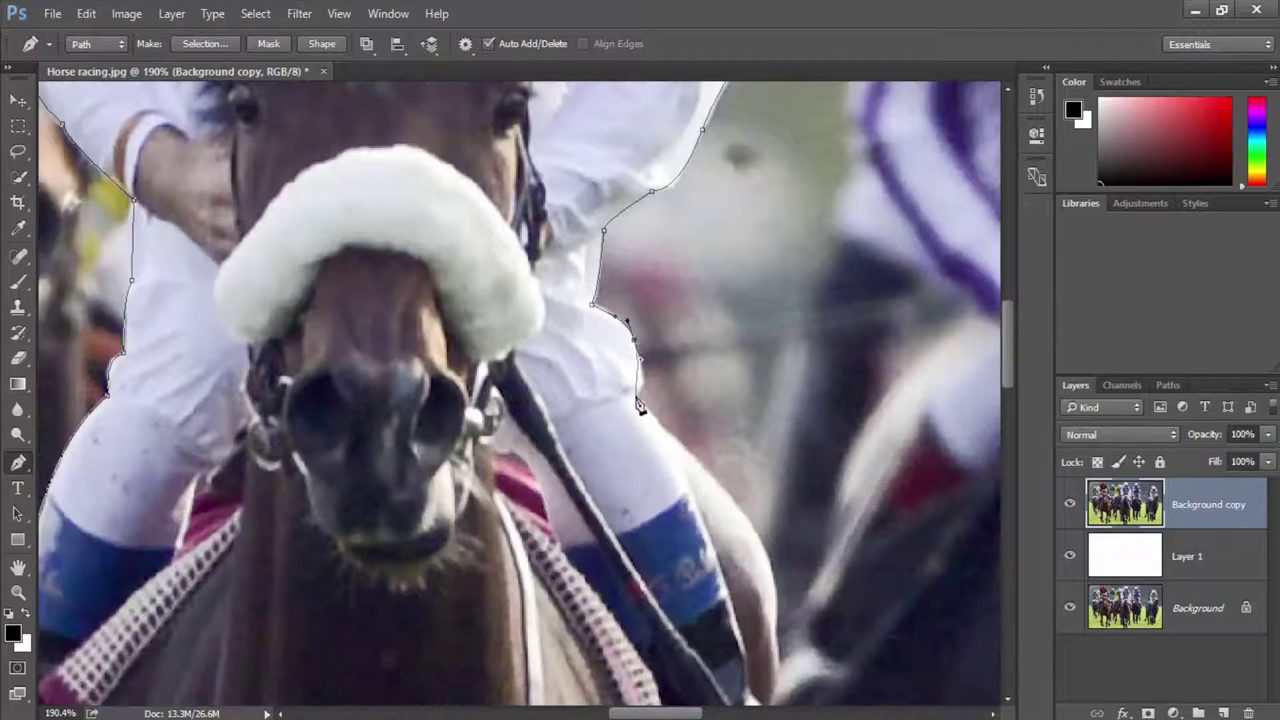
scroll(657, 286, "down", 4)
left_click(665, 368)
scroll(691, 342, "down", 2)
scroll(691, 342, "down", 3)
left_click(692, 321)
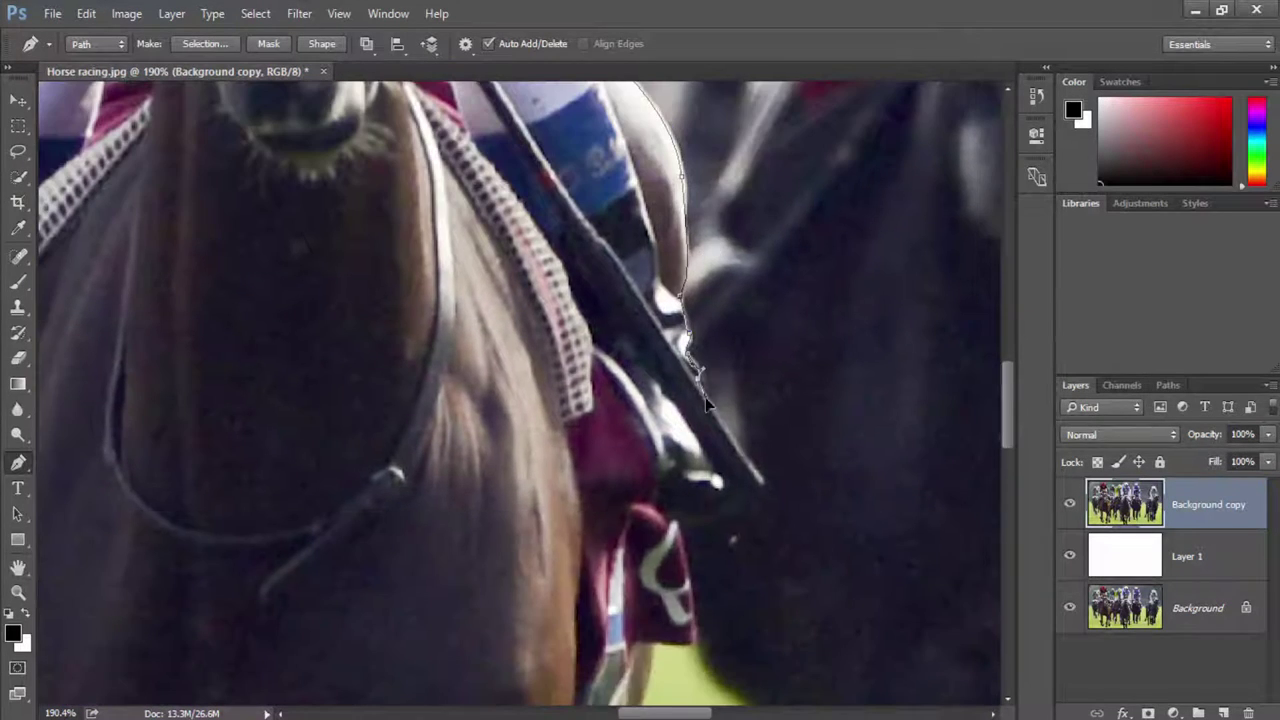
scroll(705, 400, "down", 3)
left_click(710, 311)
left_click(665, 314)
left_click(617, 297)
scroll(660, 385, "down", 3)
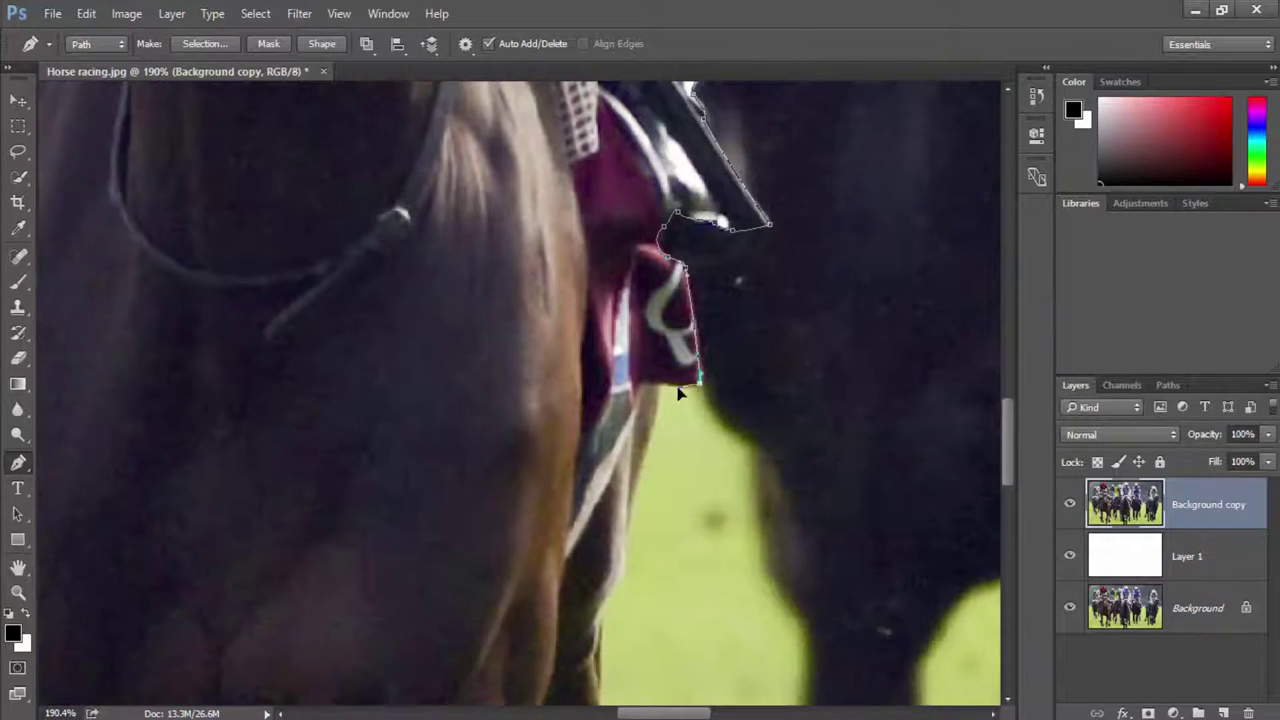
scroll(700, 390, "down", 3)
left_click(745, 380)
scroll(790, 320, "down", 3)
scroll(785, 280, "down", 3)
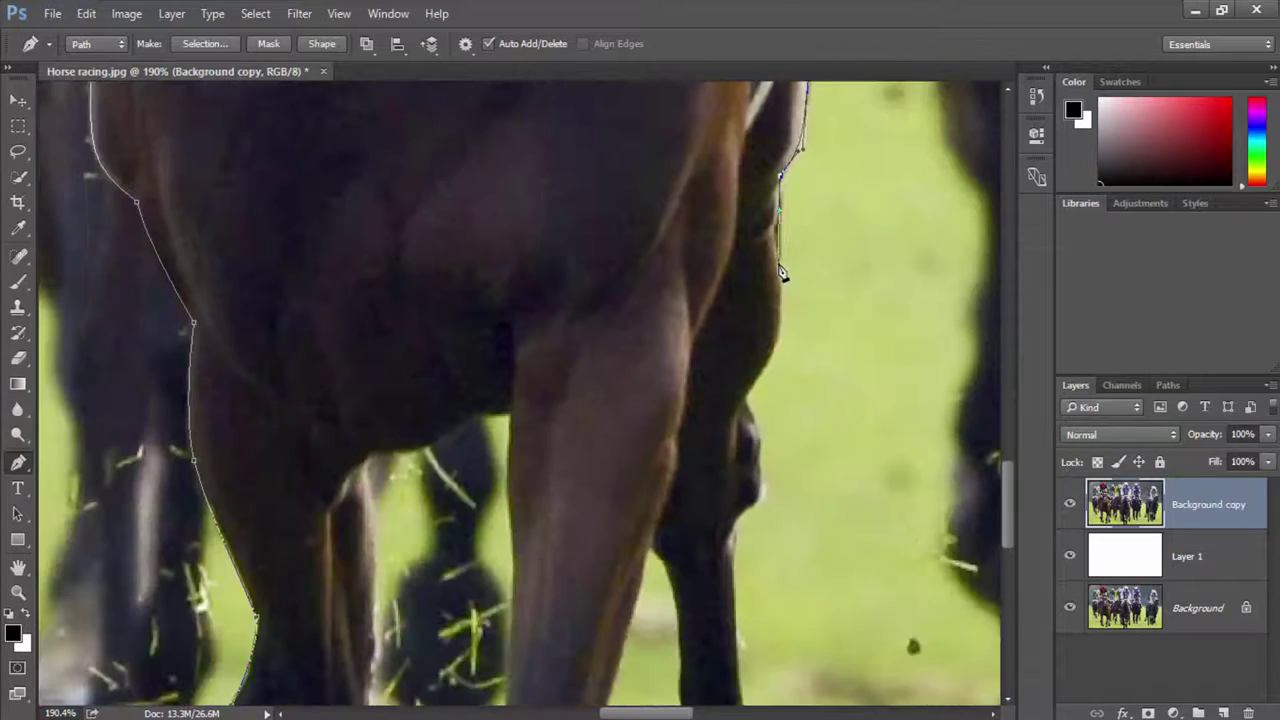
scroll(785, 280, "down", 3)
Step: Trace down the horse's right leg, around its hoof and back up
left_click(776, 303)
scroll(800, 320, "down", 3)
left_click(833, 276)
left_click(822, 318)
left_click(806, 352)
scroll(811, 380, "down", 3)
left_click(830, 455)
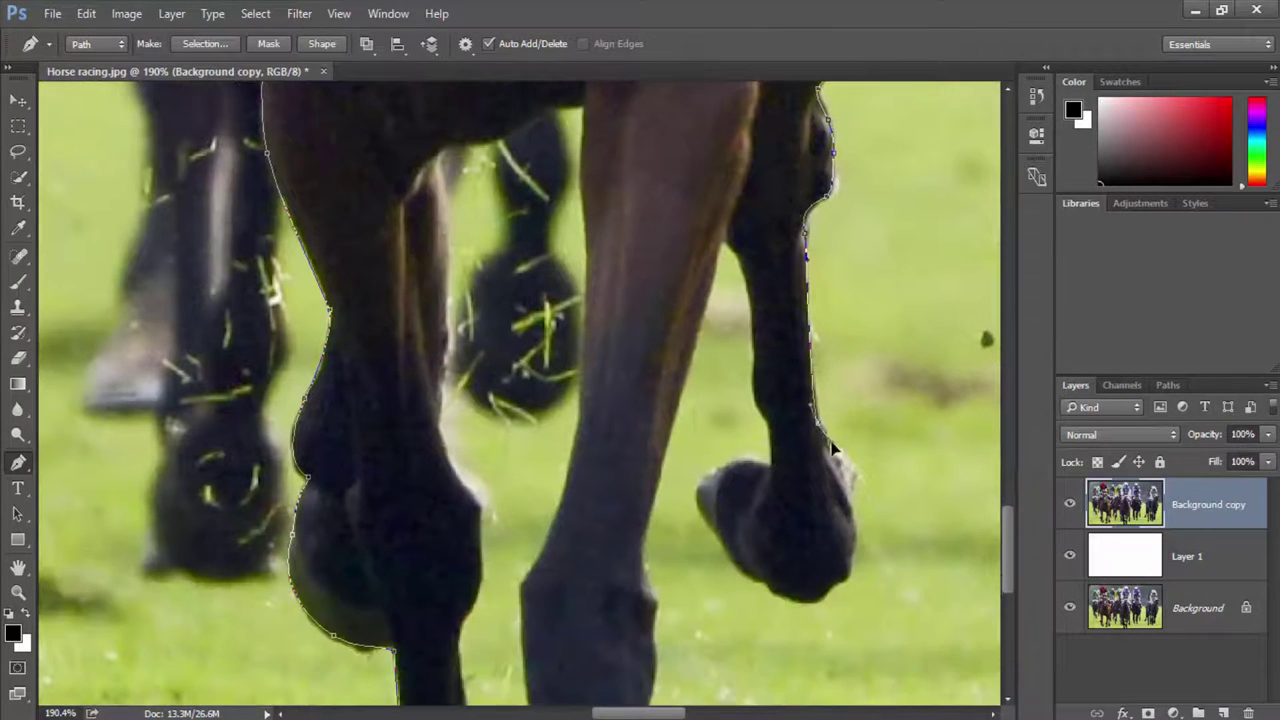
left_click(852, 510)
left_click(852, 575)
scroll(823, 604, "down", 4)
left_click(894, 446)
left_click(790, 380)
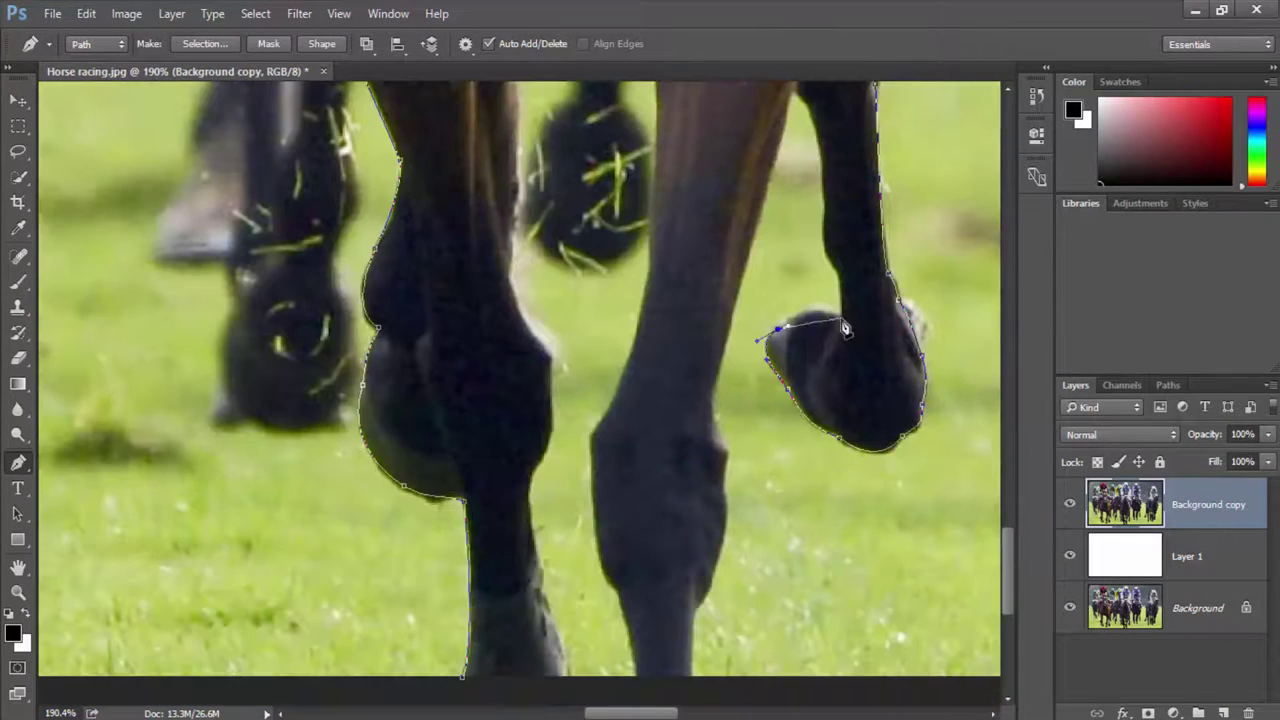
left_click(840, 305)
scroll(830, 330, "up", 3)
left_click(810, 400)
scroll(812, 390, "up", 2)
left_click(815, 330)
Step: Outline the middle leg, its hoof and the gap between the legs
left_click(776, 383)
scroll(771, 457, "down", 4)
left_click(808, 443)
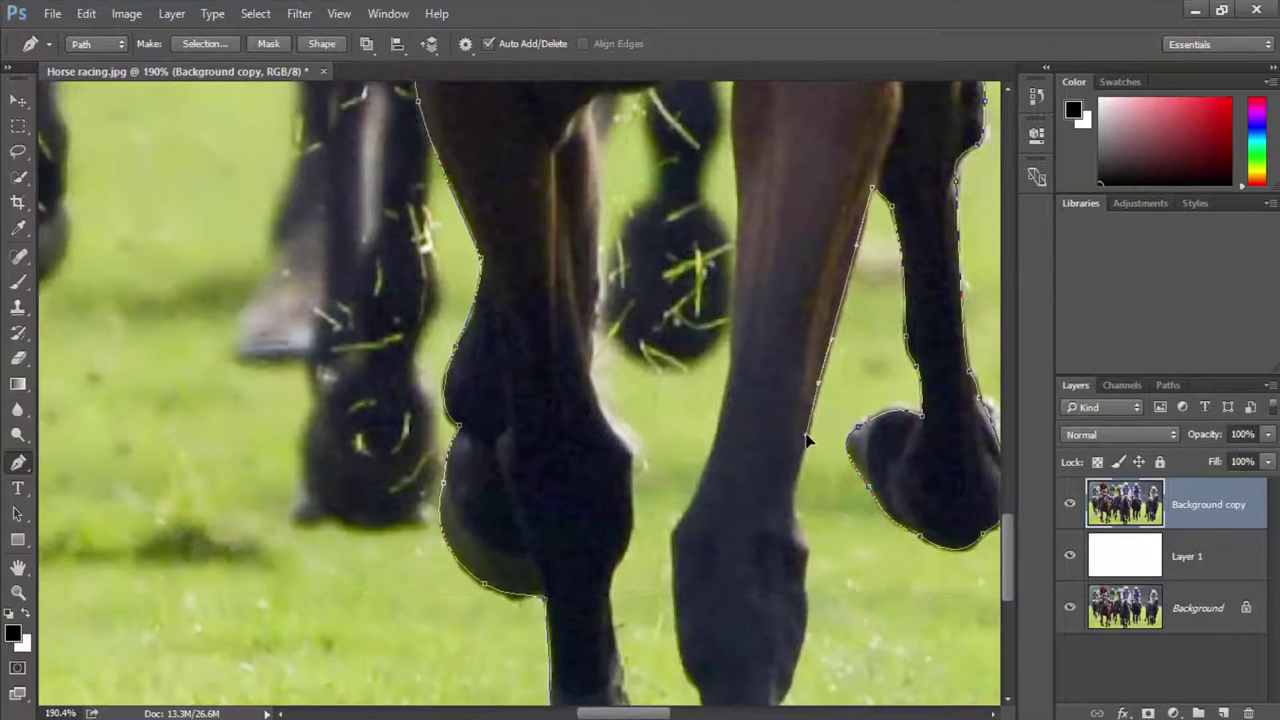
scroll(808, 443, "down", 4)
left_click(829, 423)
left_click(790, 512)
left_click(732, 578)
left_click(706, 495)
left_click(690, 342)
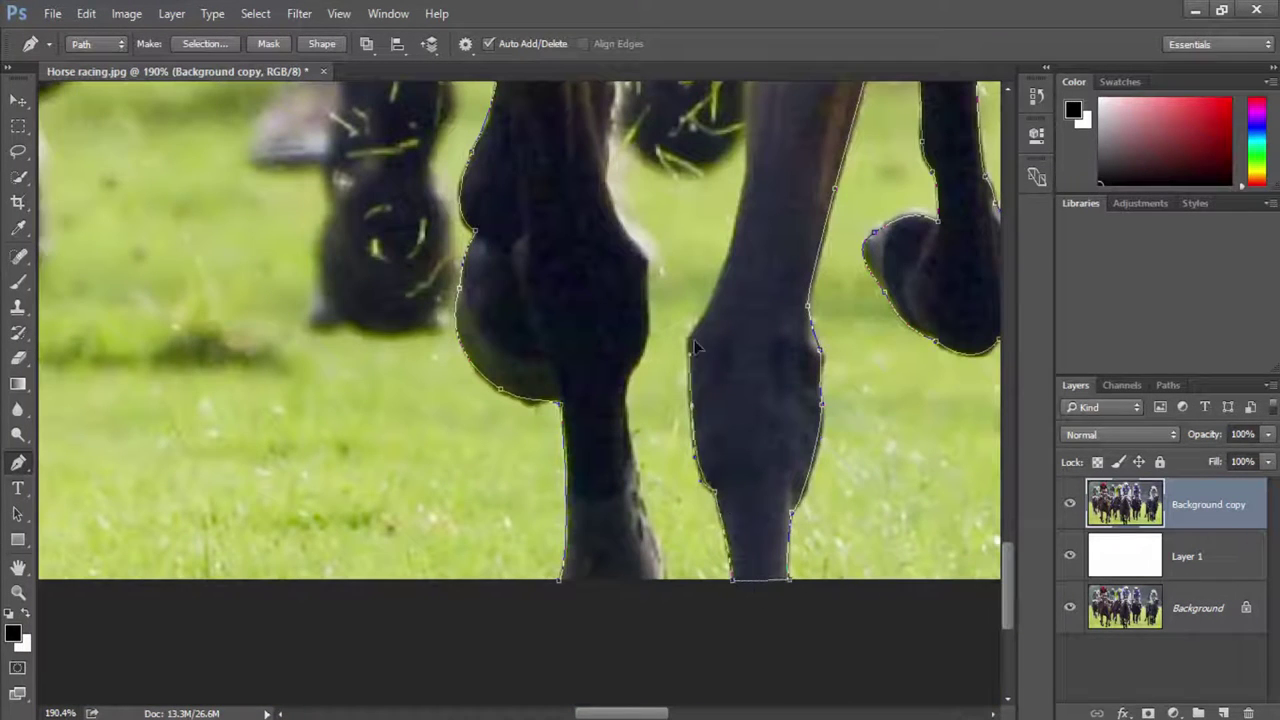
scroll(690, 342, "up", 4)
left_click(771, 472)
left_click(781, 385)
left_click(775, 243)
left_click(766, 177)
scroll(766, 177, "up", 1)
left_click(823, 286)
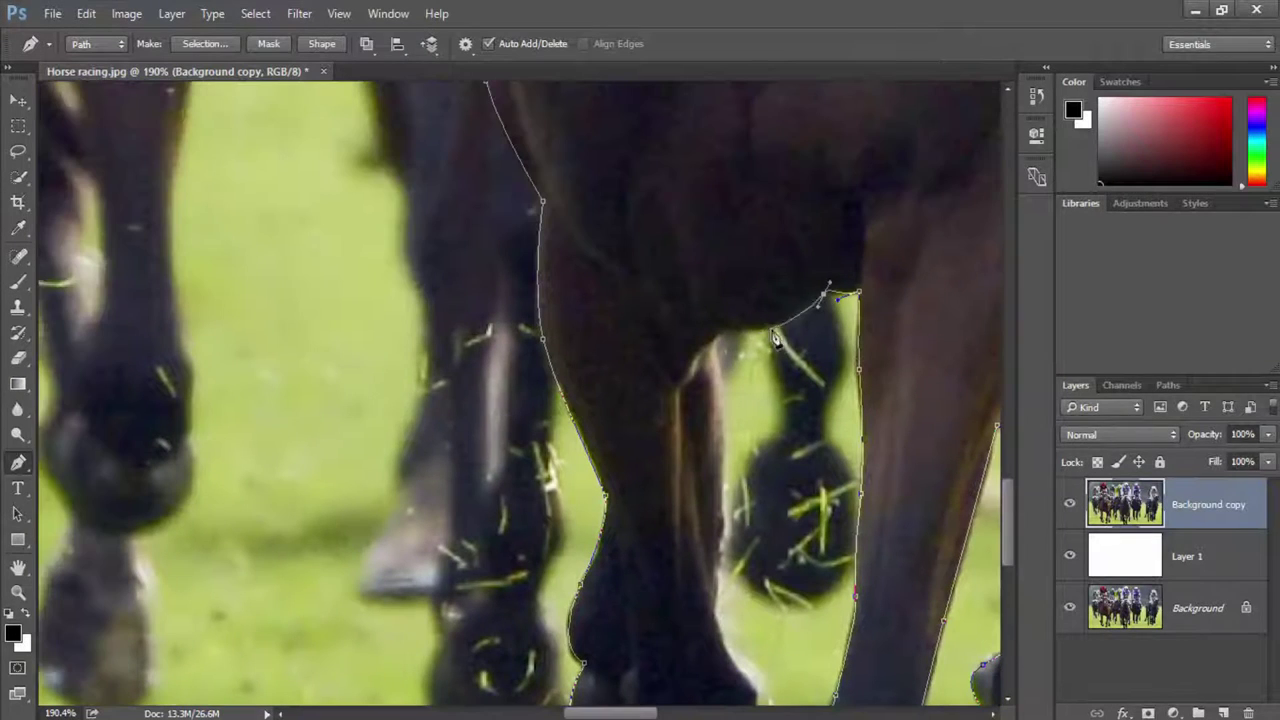
left_click(706, 322)
scroll(706, 322, "down", 2)
left_click(733, 492)
left_click(752, 555)
scroll(757, 400, "down", 3)
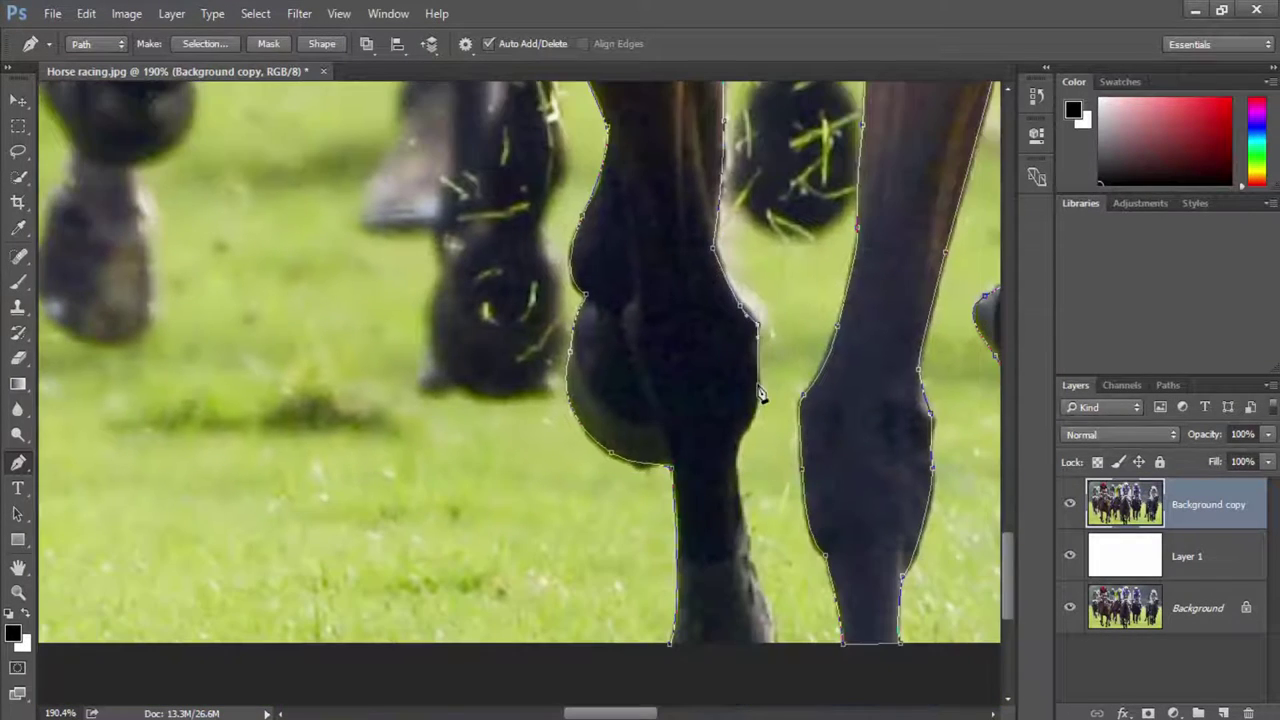
left_click(735, 470)
scroll(737, 323, "down", 3)
left_click(754, 422)
scroll(720, 460, "down", 6)
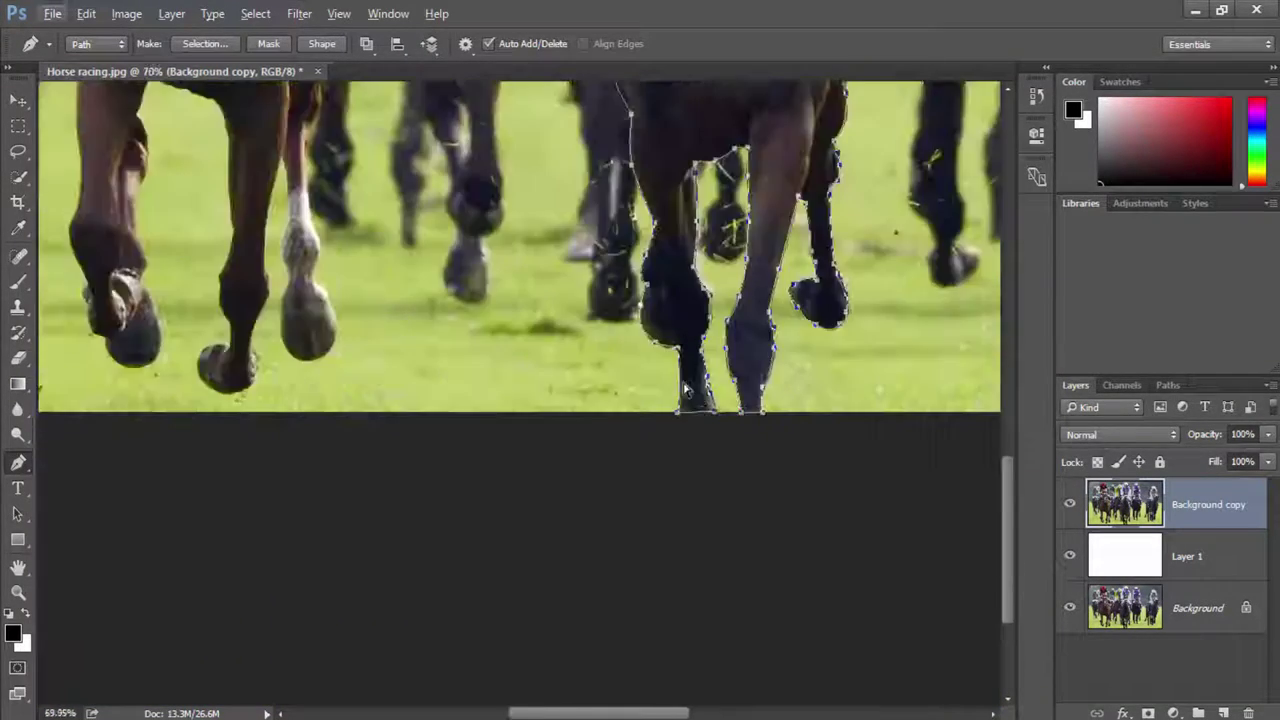
Step: Turn the traced path into a selection with a 0.5 px feather
right_click(530, 338)
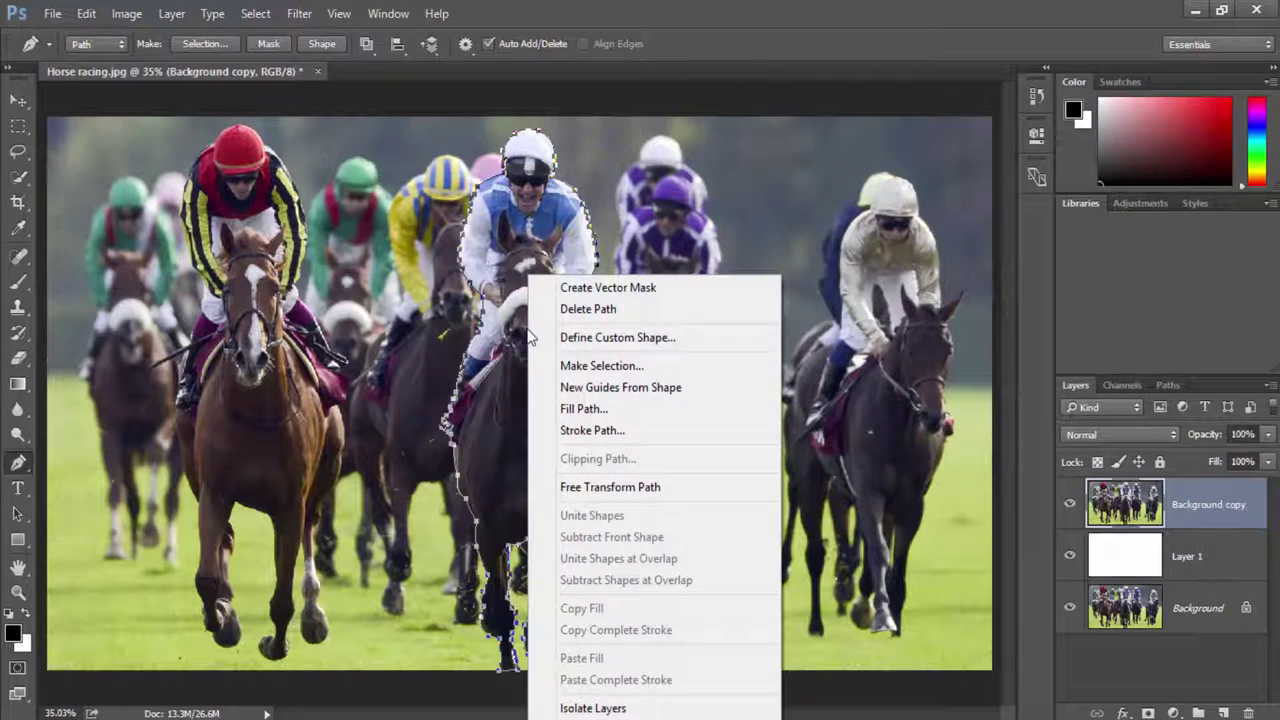
left_click(614, 366)
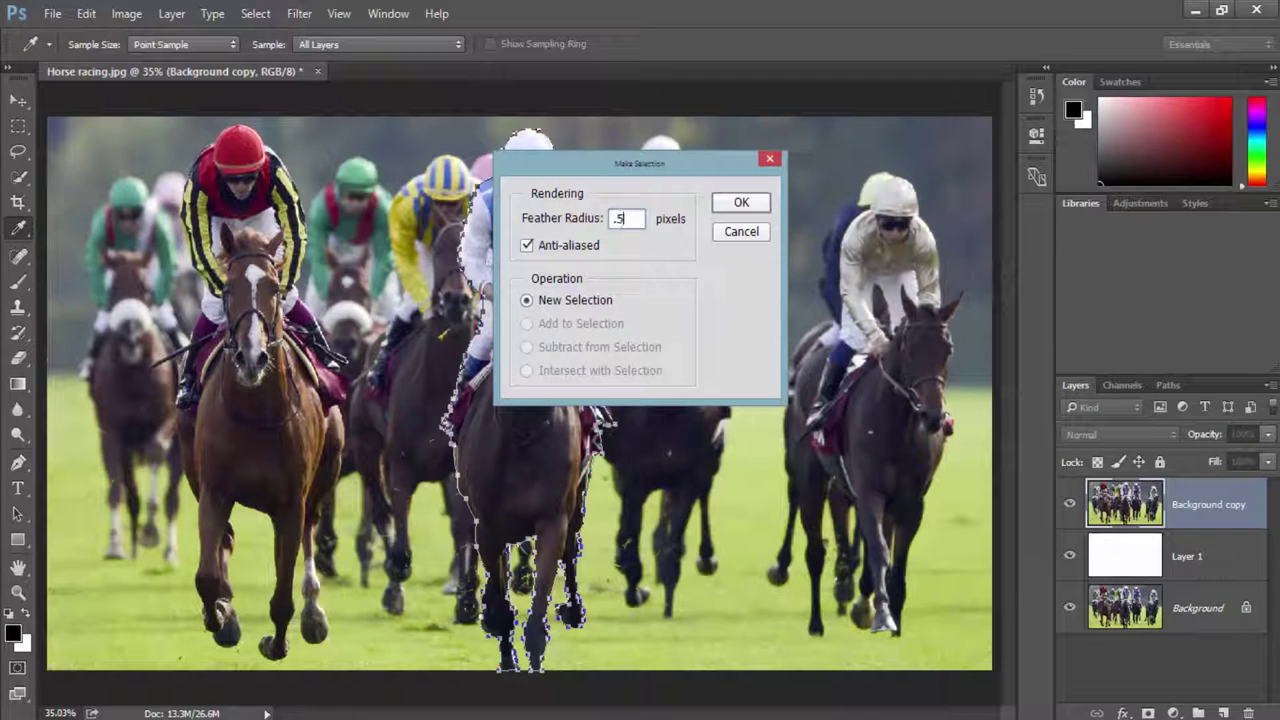
key("Return")
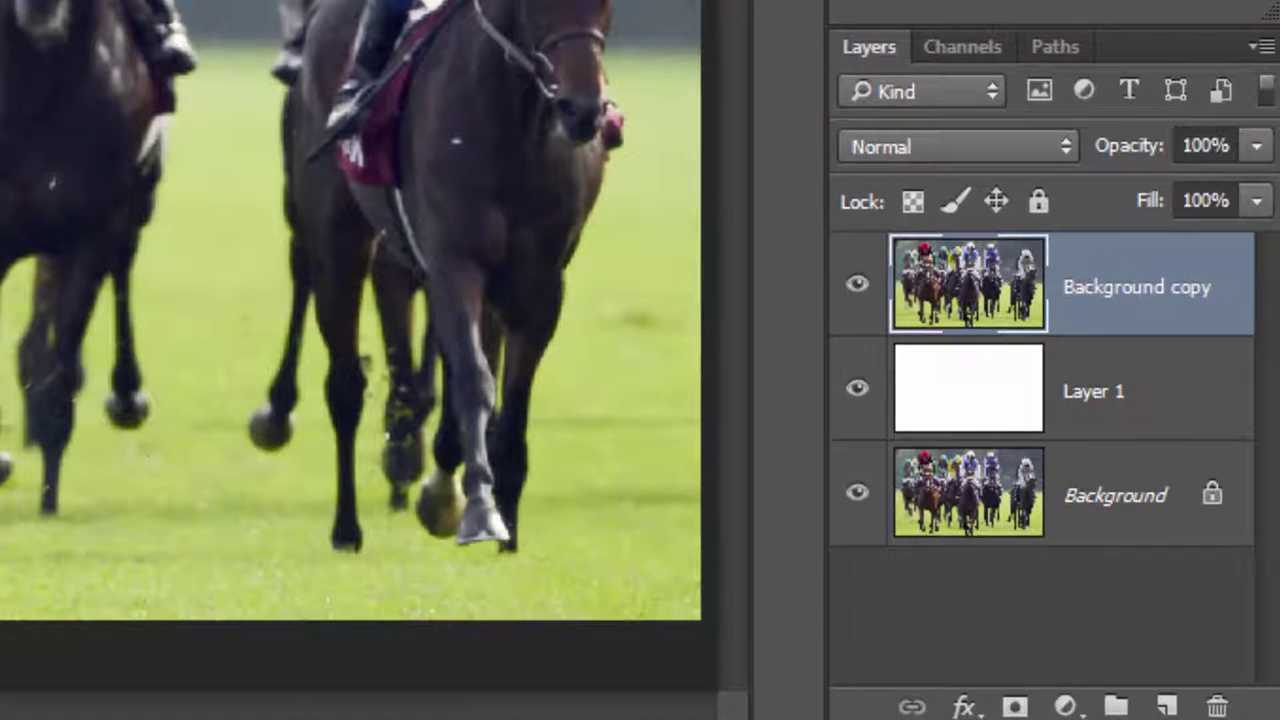
Step: Paste the horse and jockey onto a new Layer 2 and reselect Background copy
key("ctrl+shift+alt+n")
key("ctrl+v")
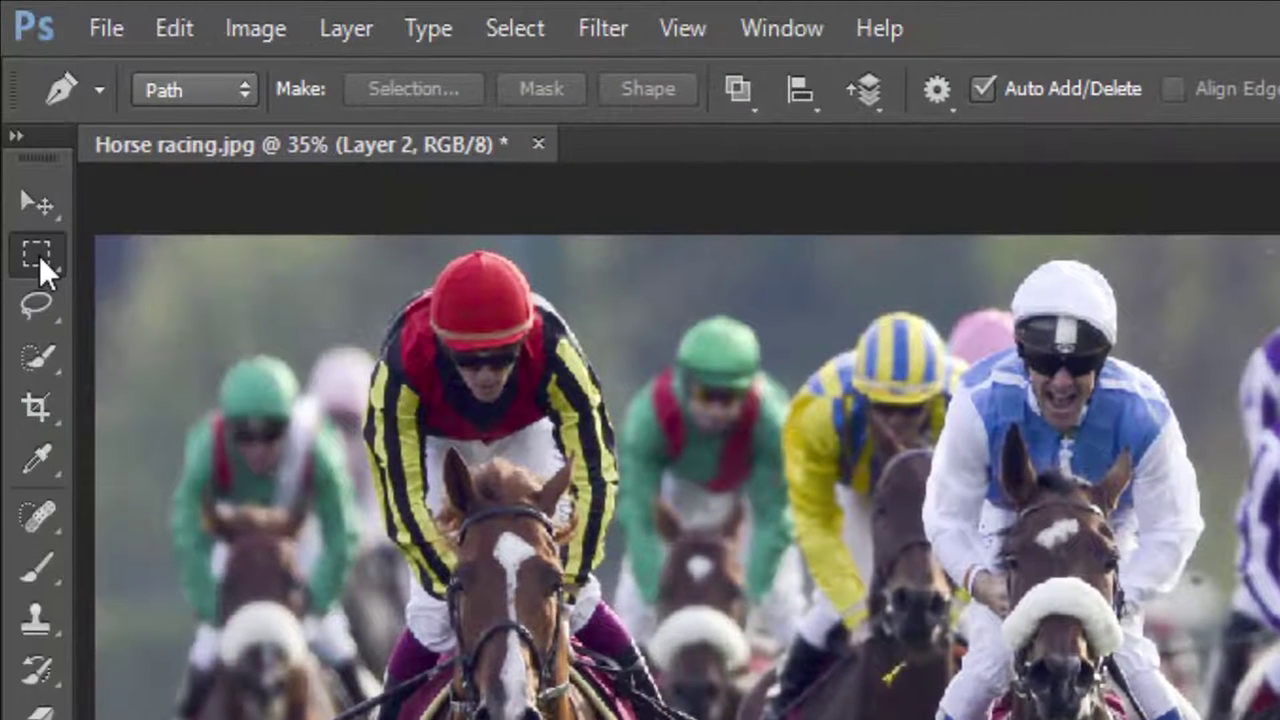
left_click(39, 255)
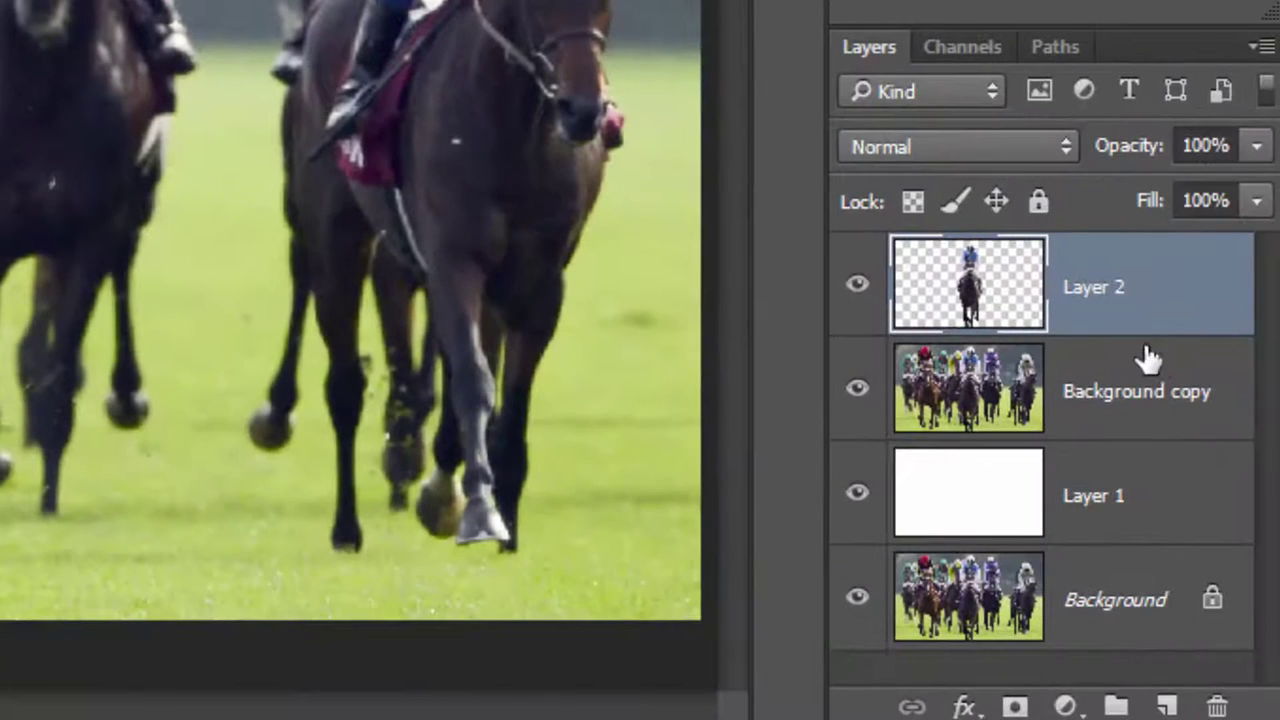
left_click(1142, 405)
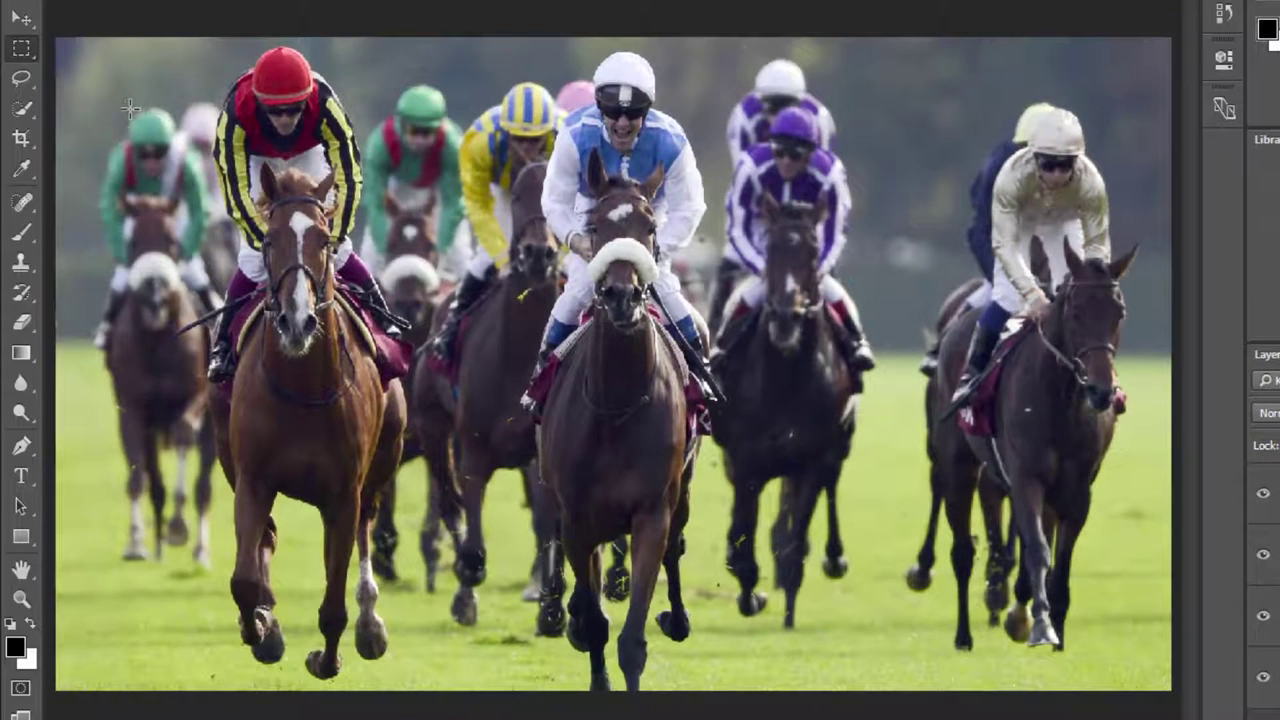
Step: Mask Background copy to a rectangular marquee drawn just inside the photo edges
left_click_drag(134, 106, 1027, 598)
left_click_drag(1076, 613, 1086, 613)
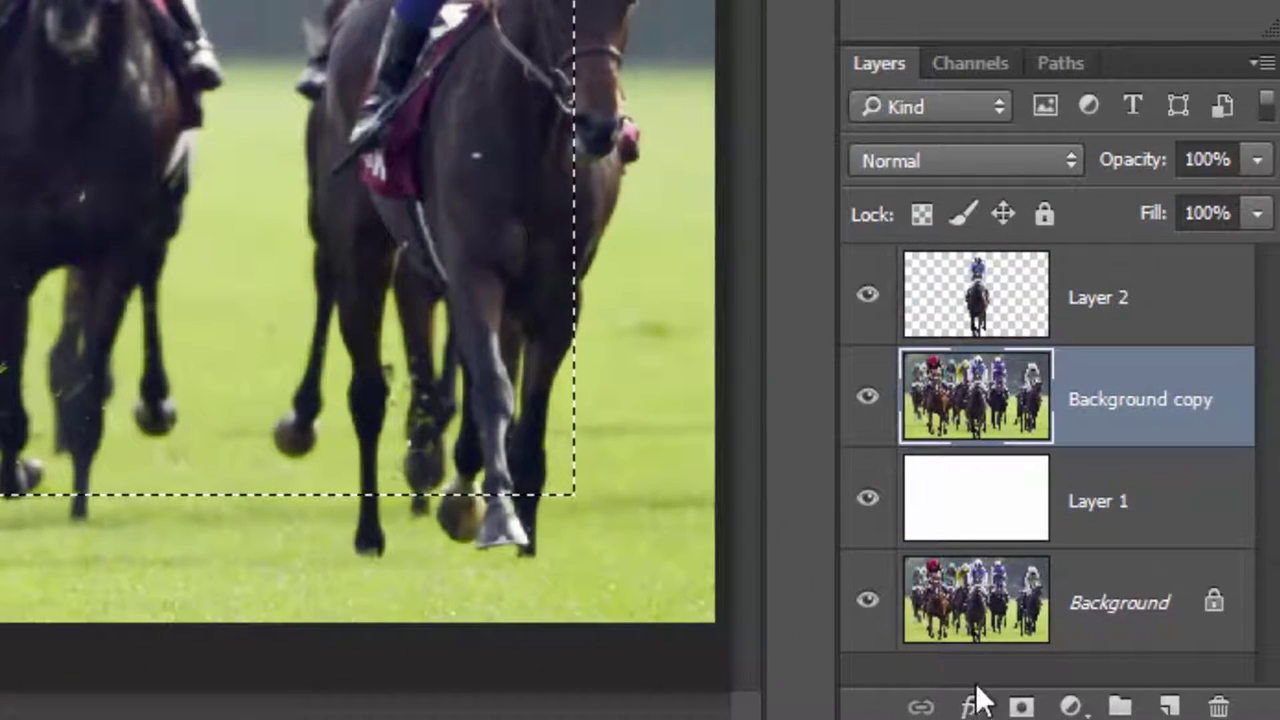
left_click(1020, 707)
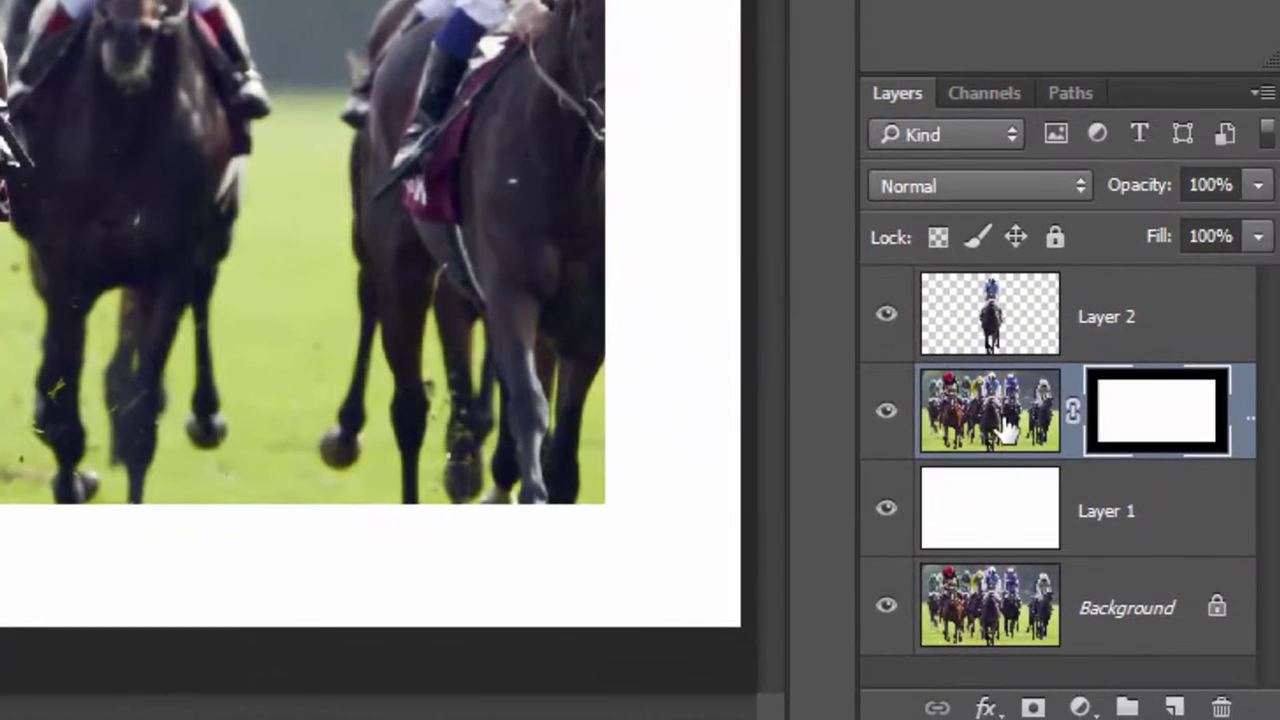
left_click(1006, 430)
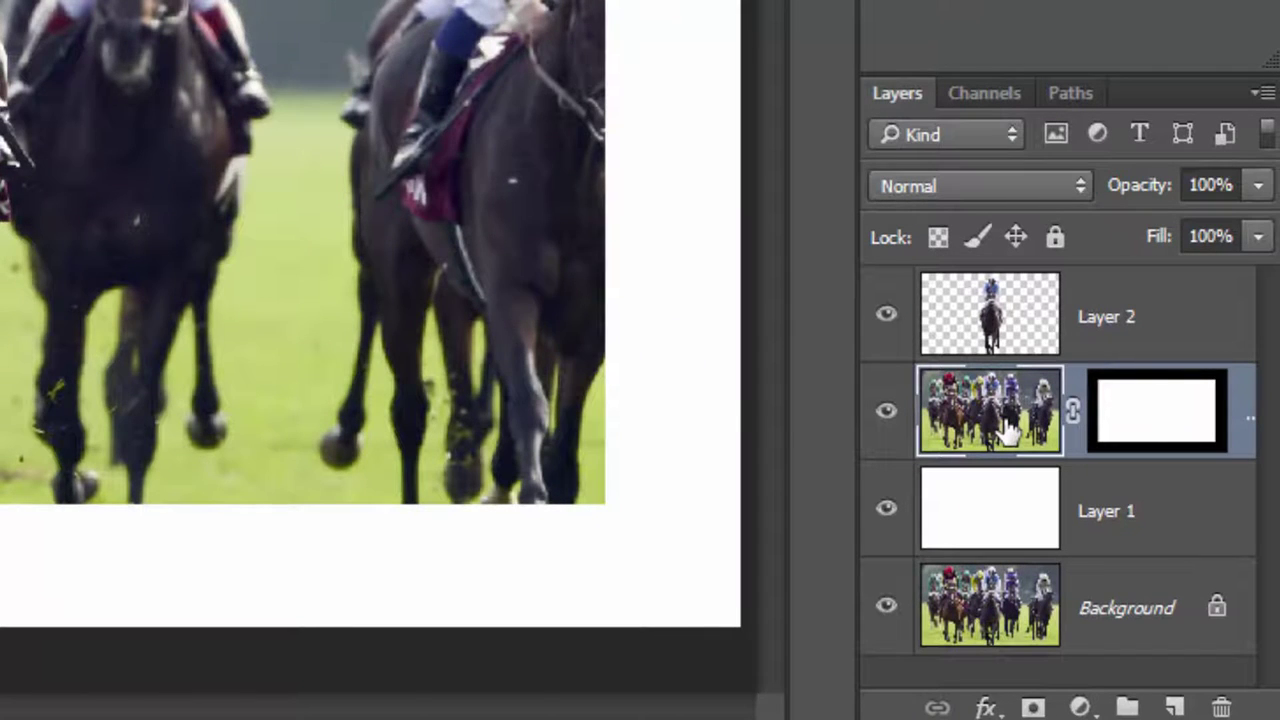
Step: Add a Stroke layer style to Background copy with size 43 px
double_click(1006, 430)
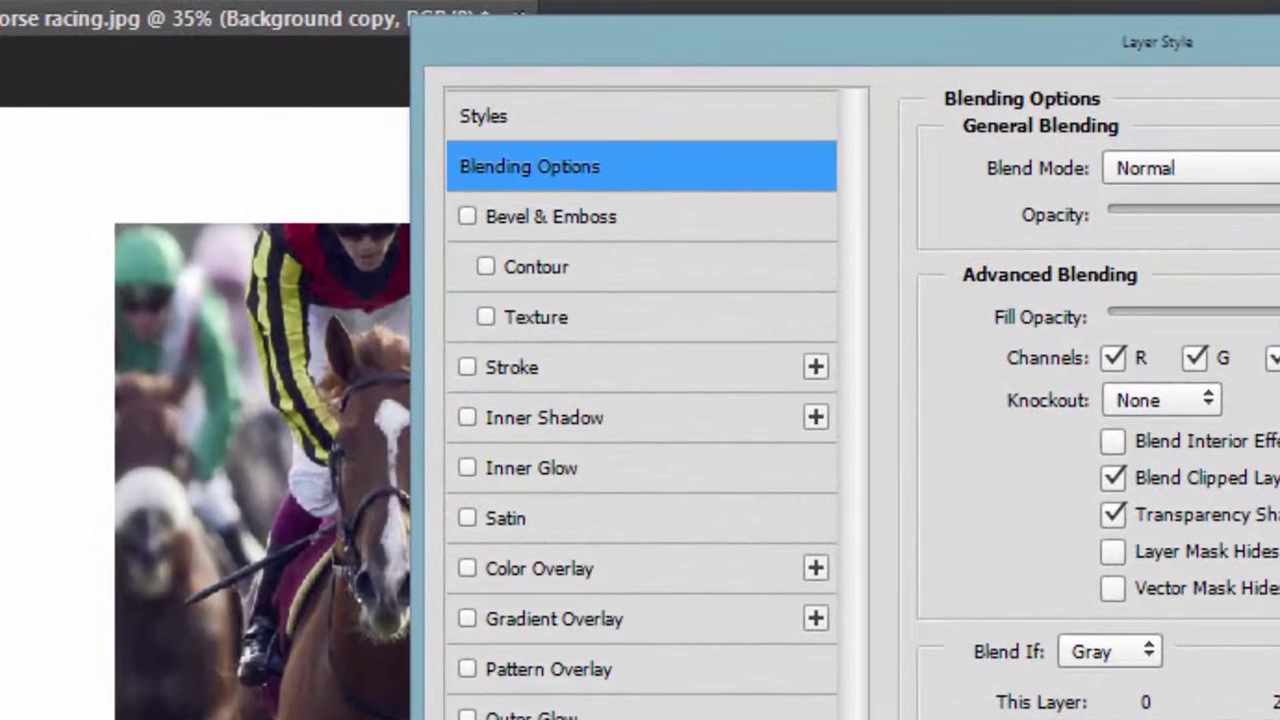
left_click(525, 367)
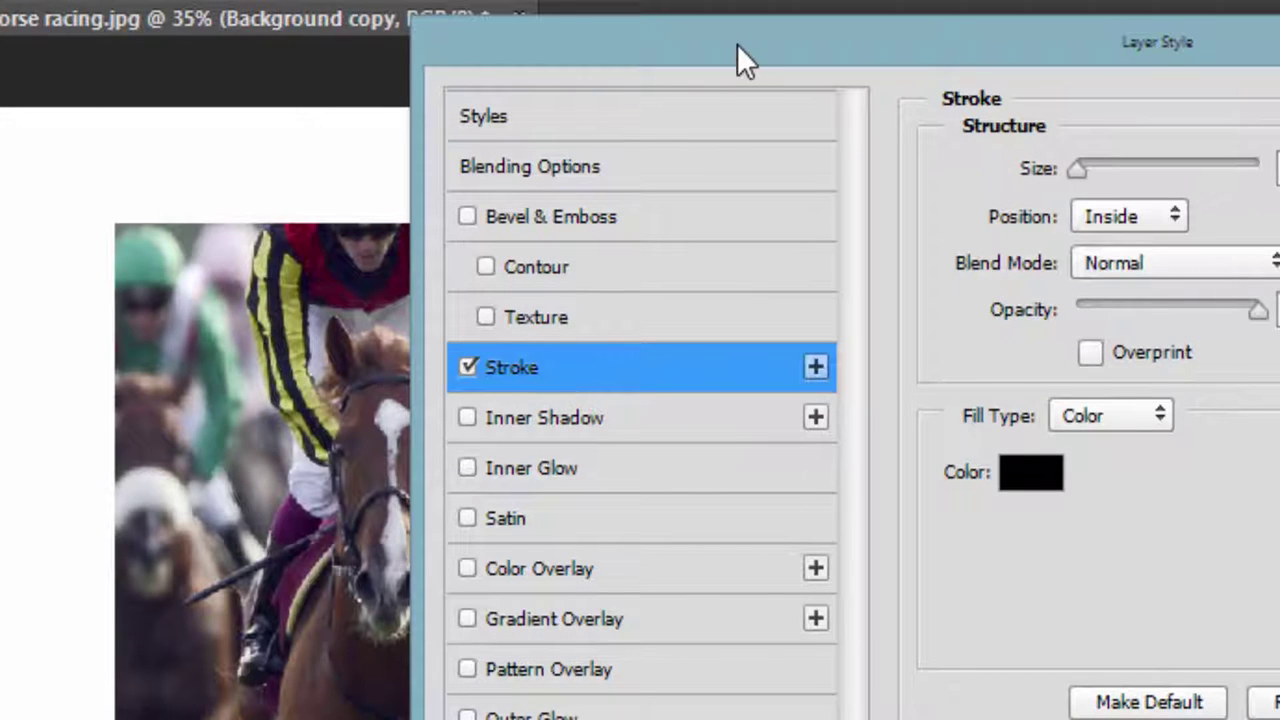
left_click_drag(737, 44, 920, 86)
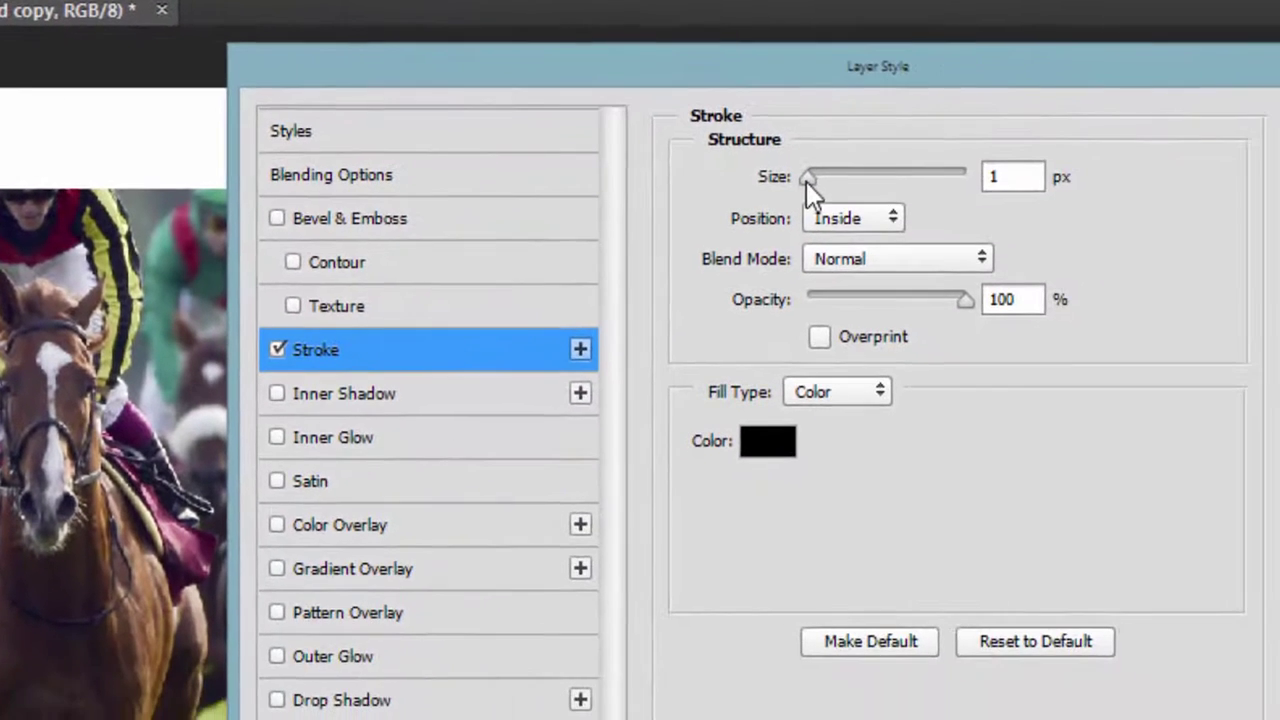
mouse_move(806, 182)
left_mouse_down()
mouse_move(929, 178)
mouse_move(841, 174)
mouse_move(792, 129)
left_mouse_up()
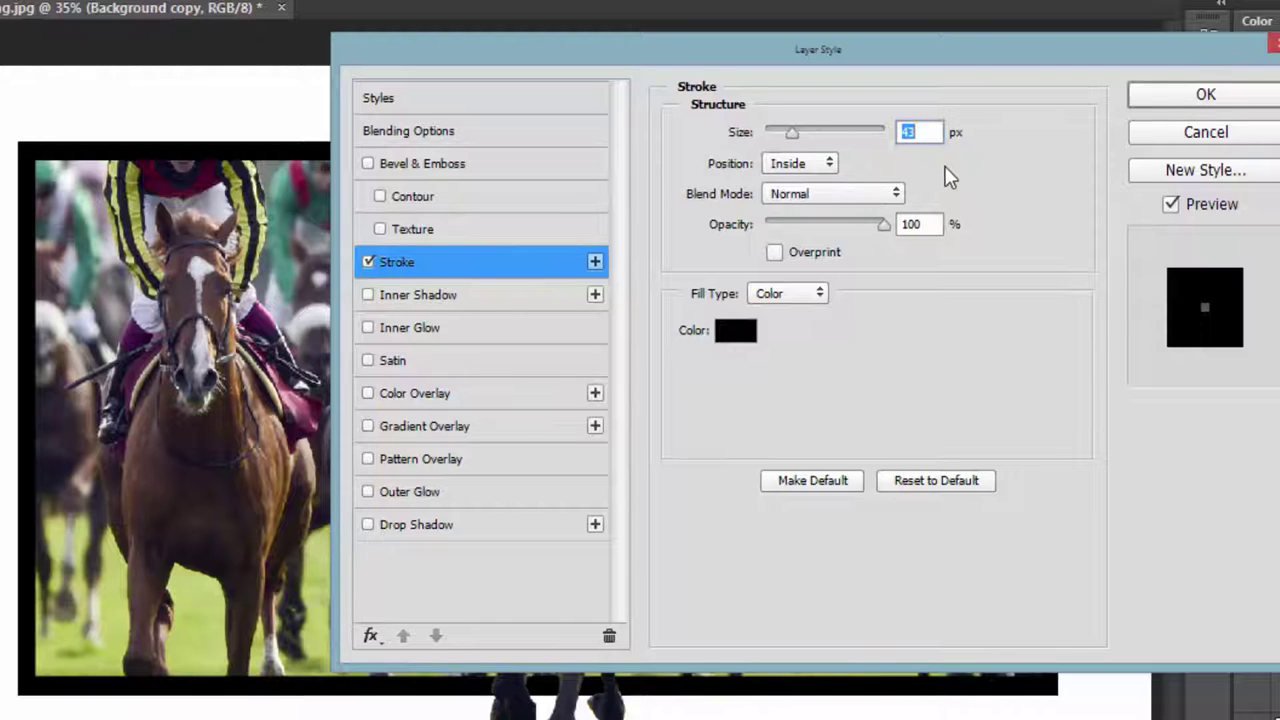
left_click(948, 176)
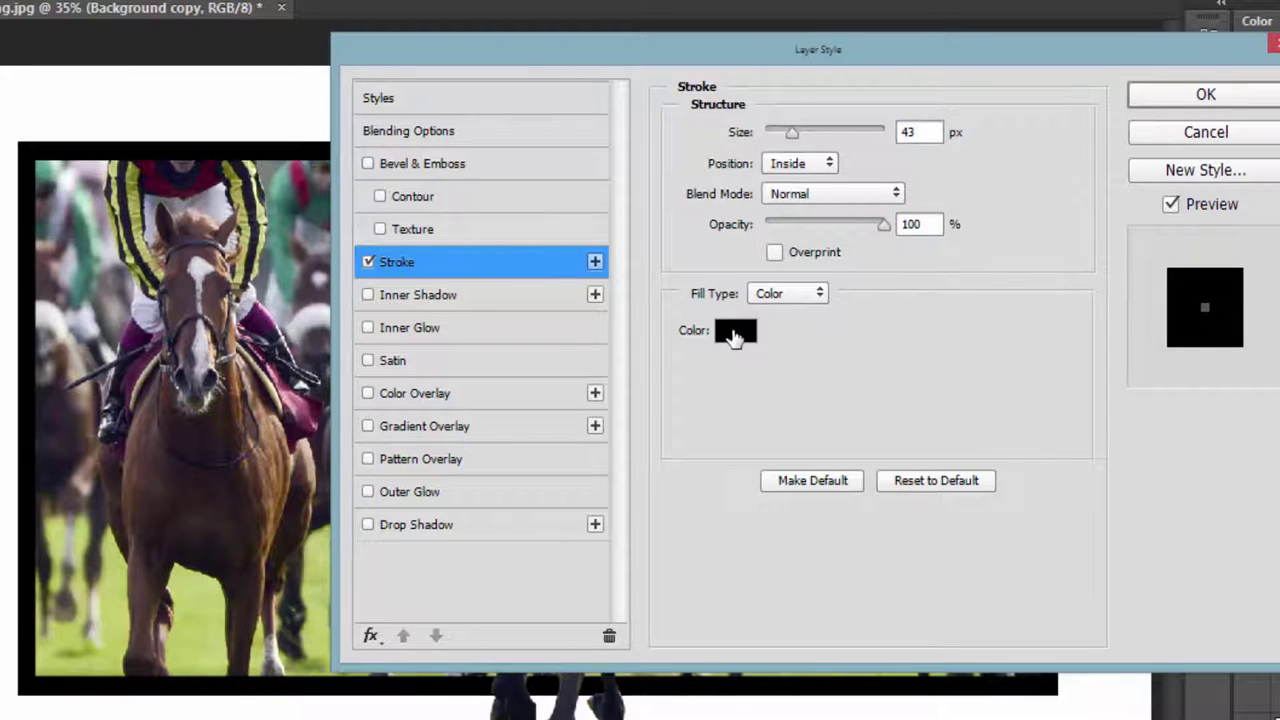
Step: Eyedrop a light grey (d3d4d9) from the photo as the stroke colour
left_click(736, 331)
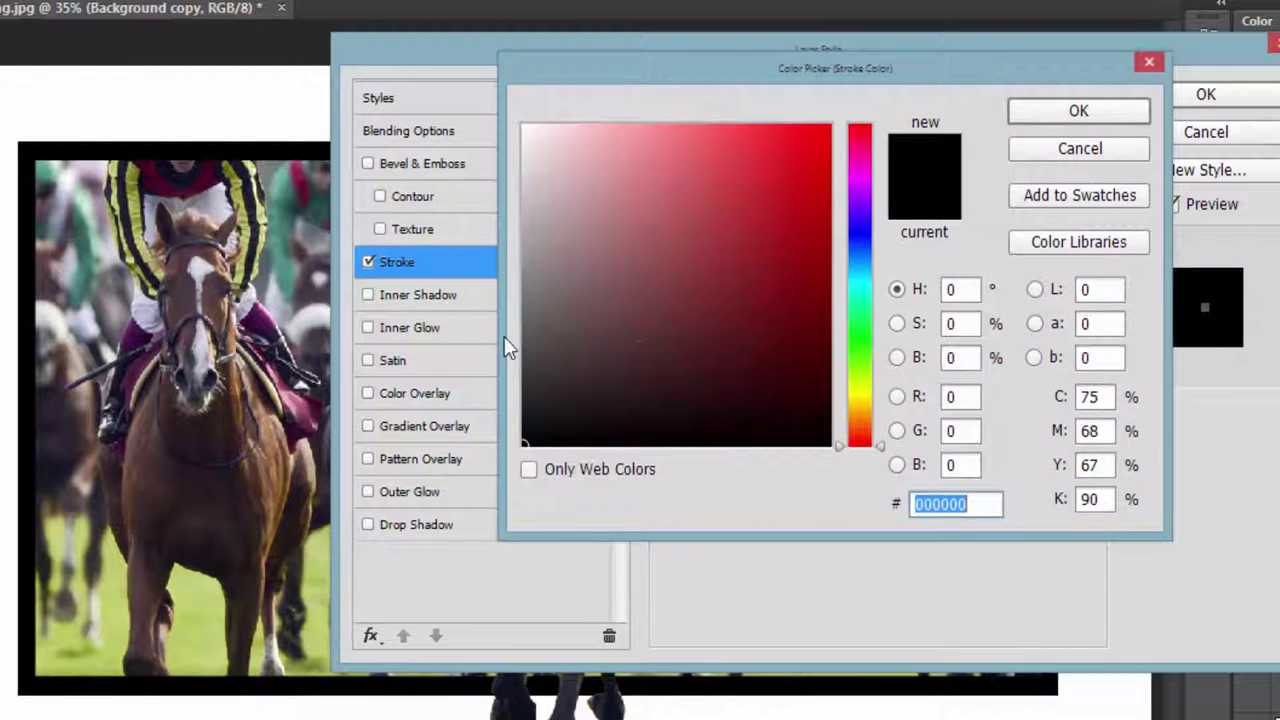
left_click(204, 352)
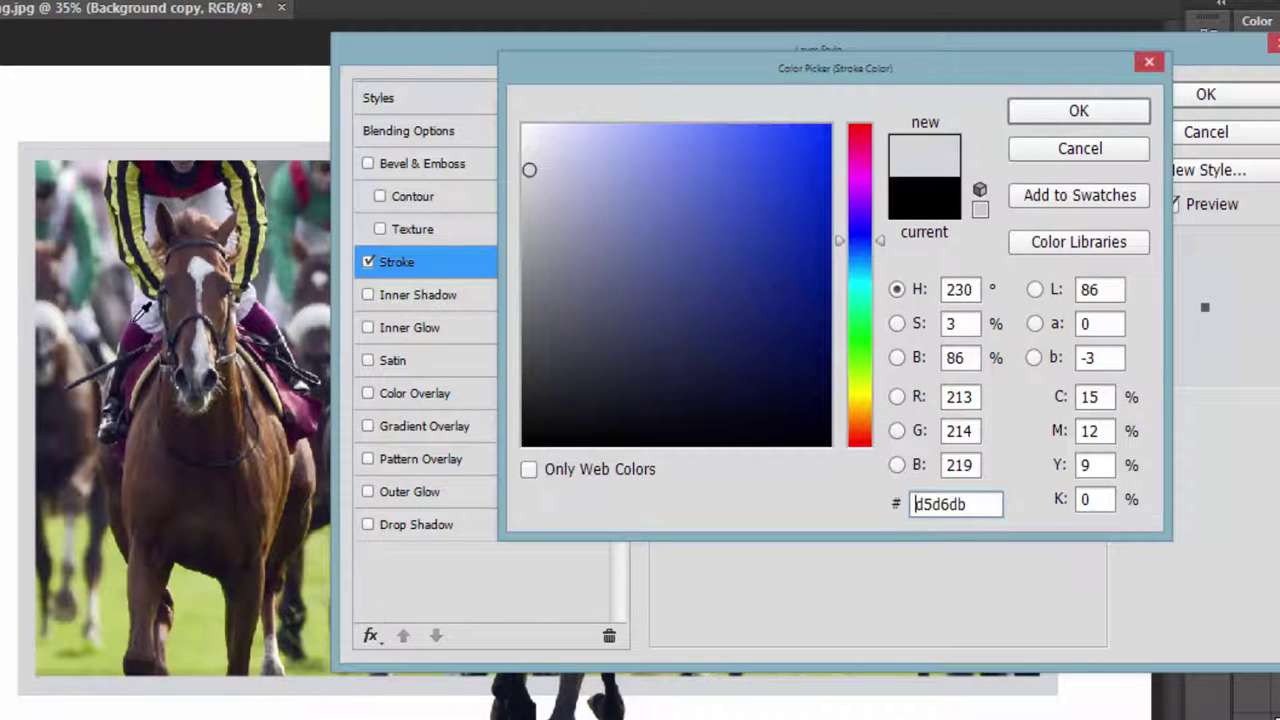
left_click(143, 327)
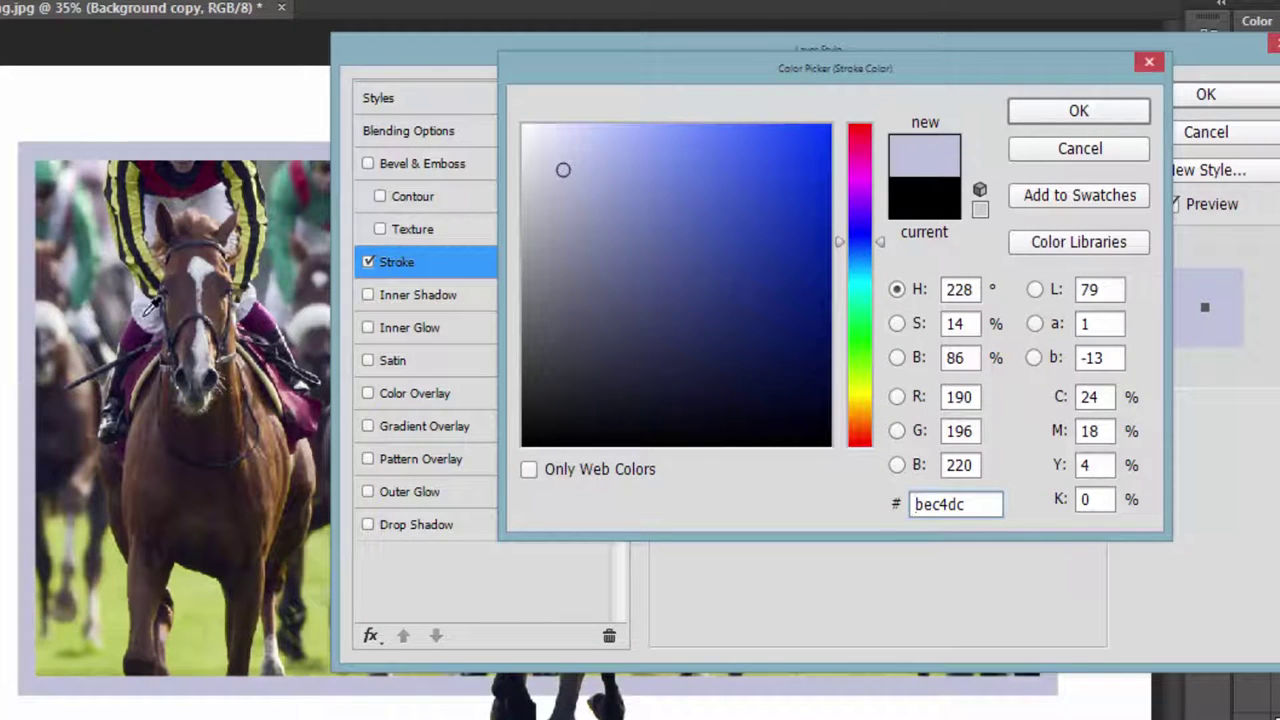
left_click(146, 290)
left_click(144, 303)
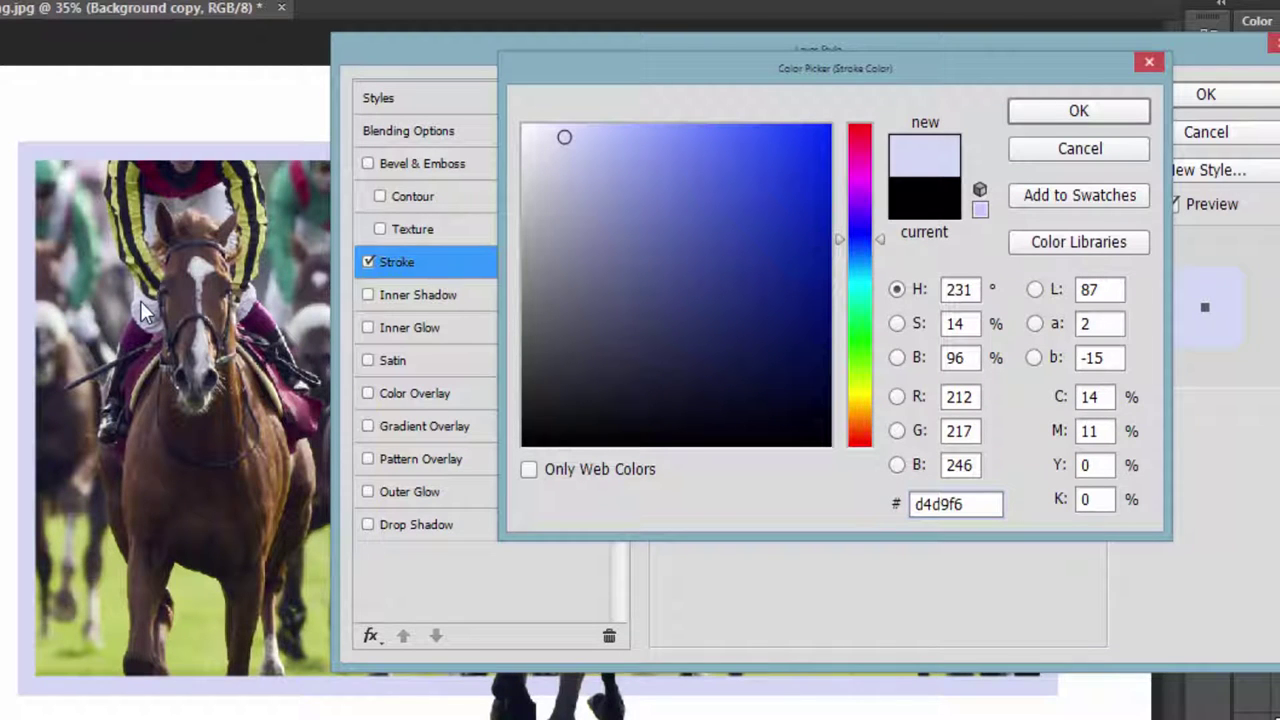
left_click(229, 196)
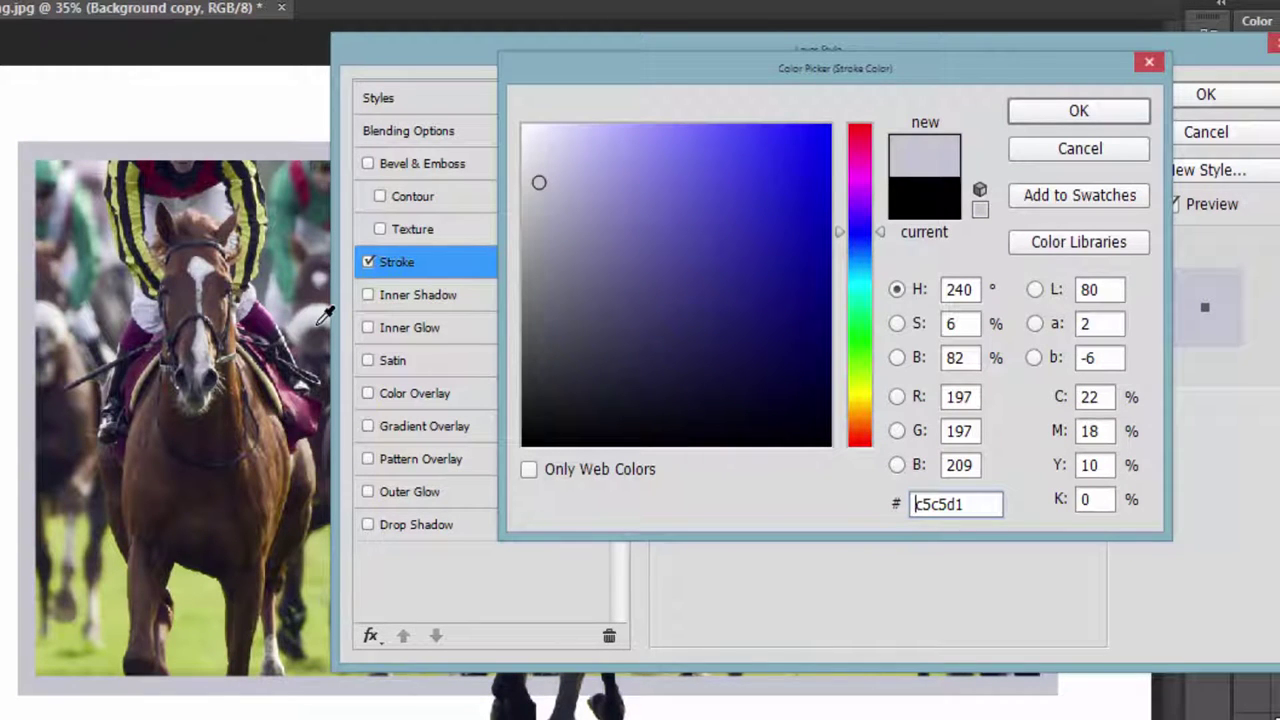
left_click(316, 312)
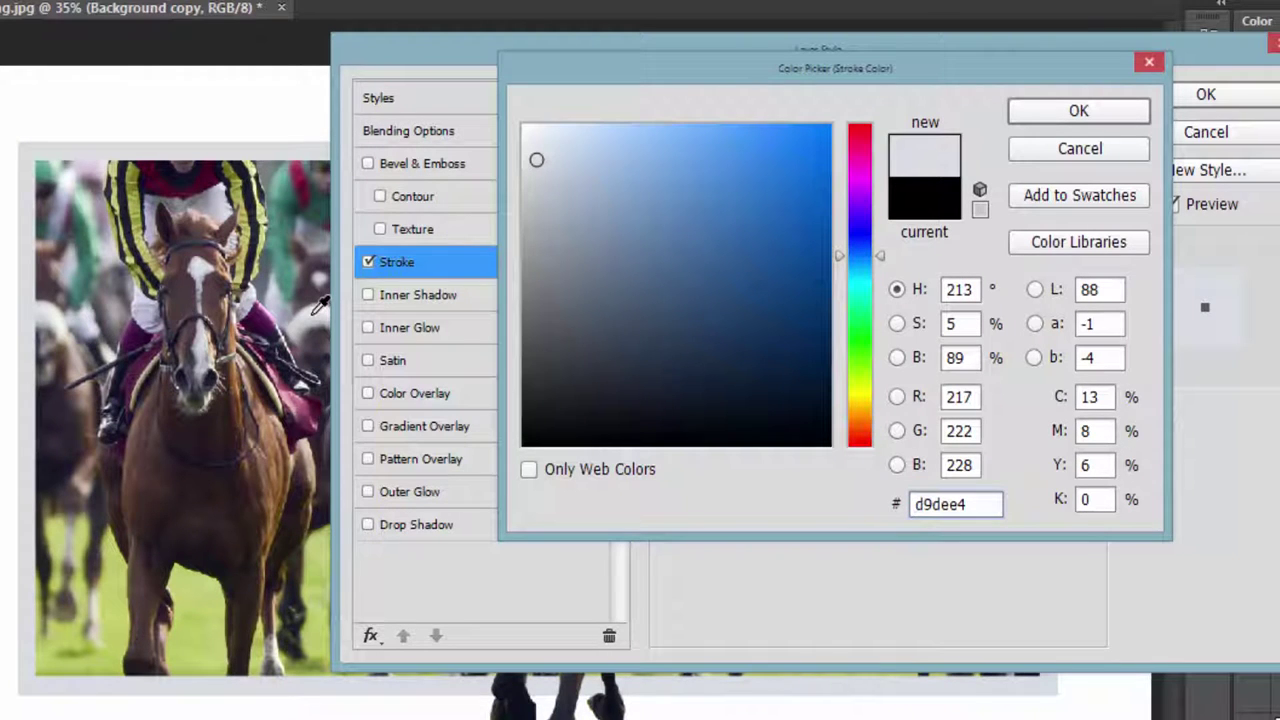
left_click(277, 303)
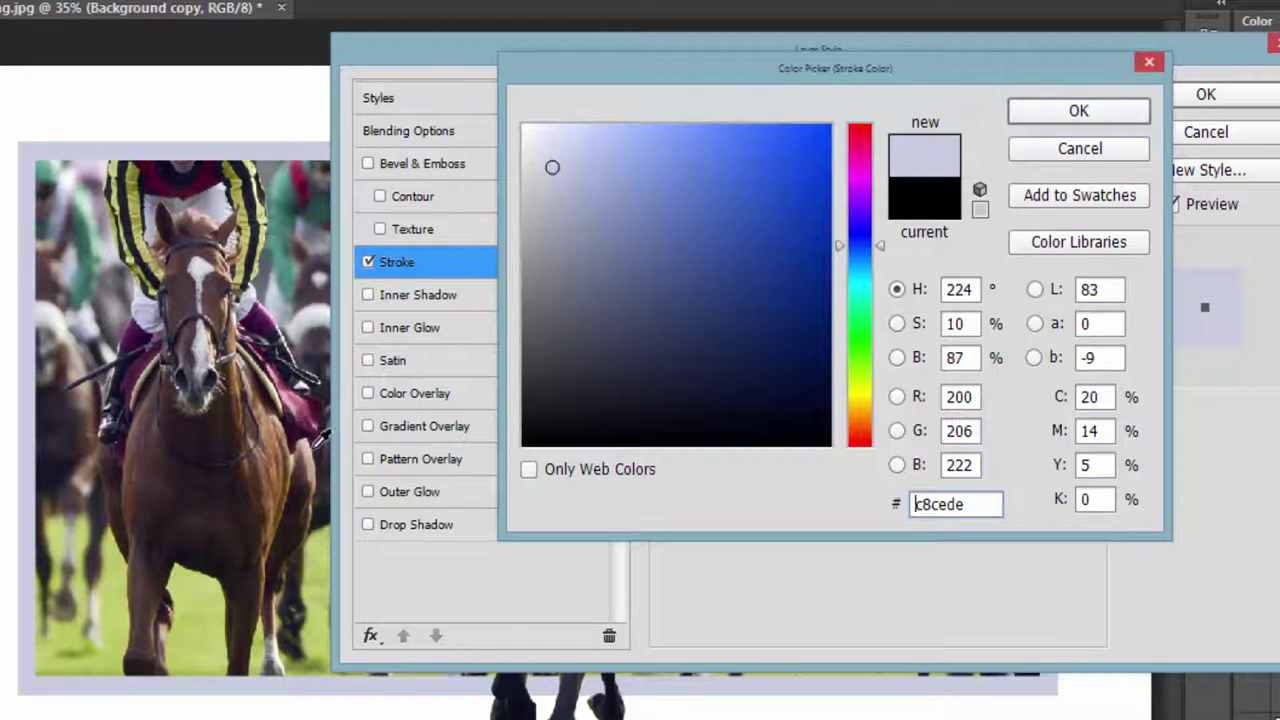
left_click(313, 441)
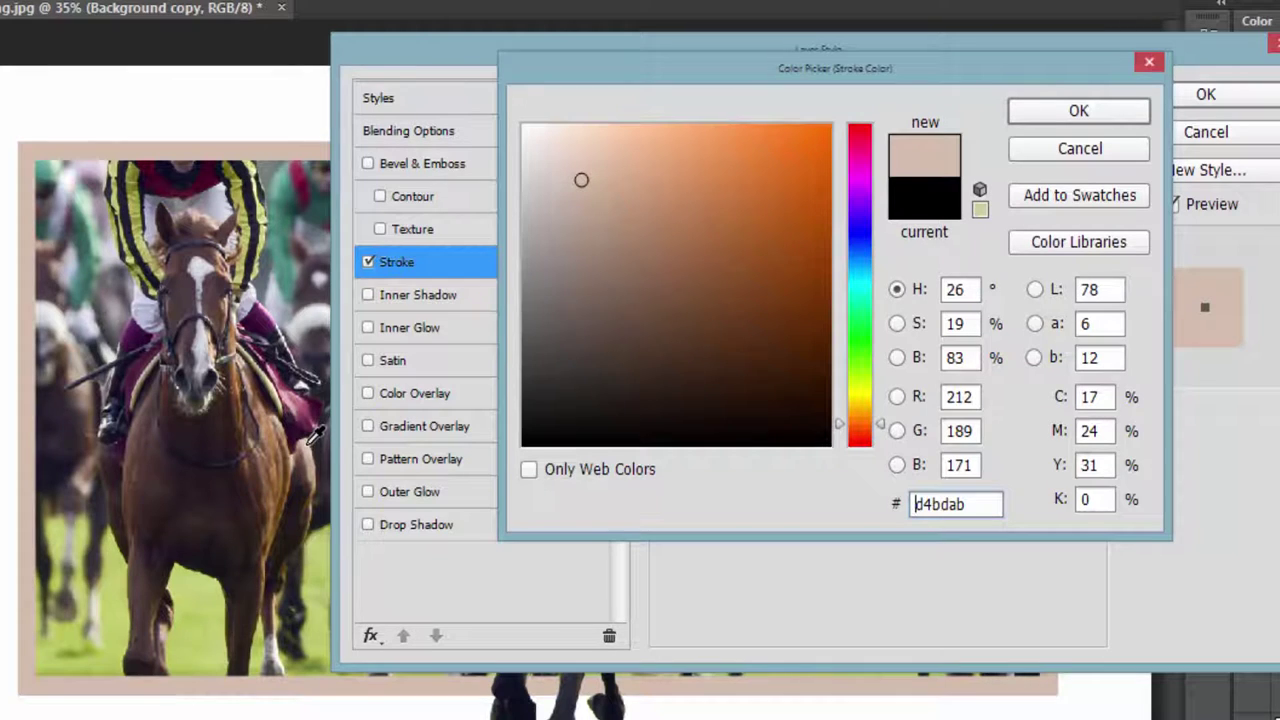
left_click(316, 436)
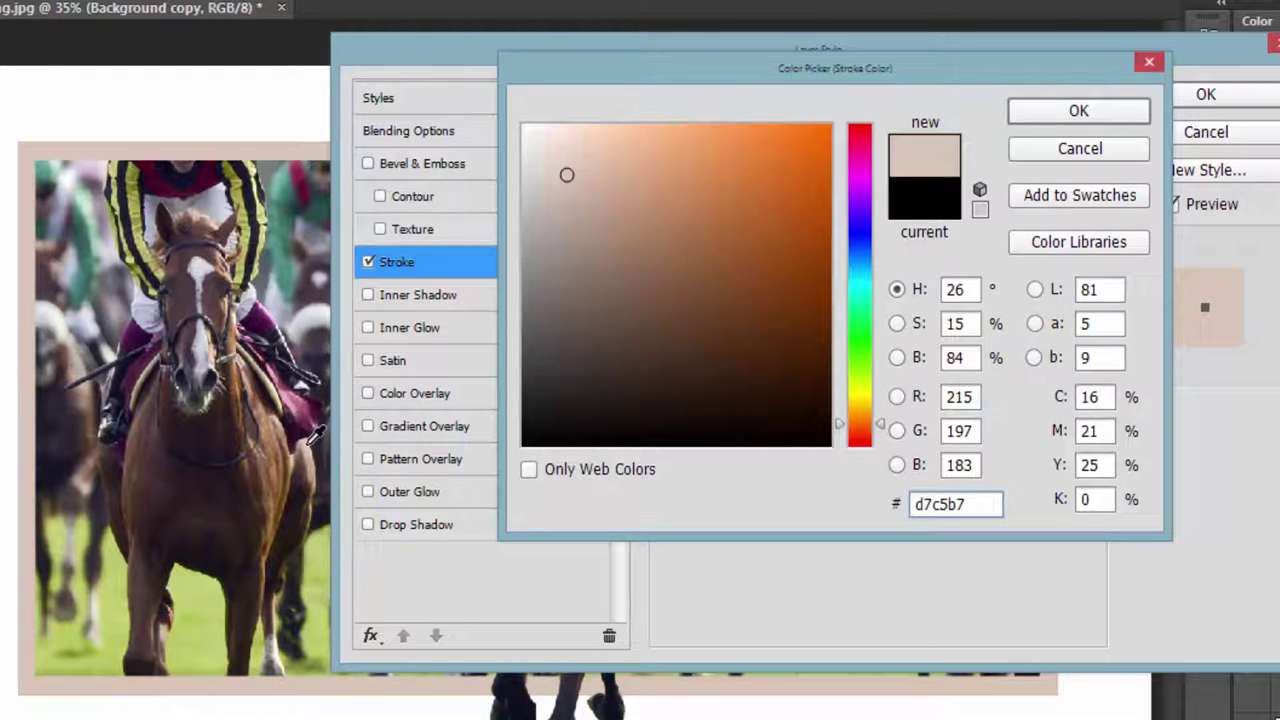
left_click(318, 318)
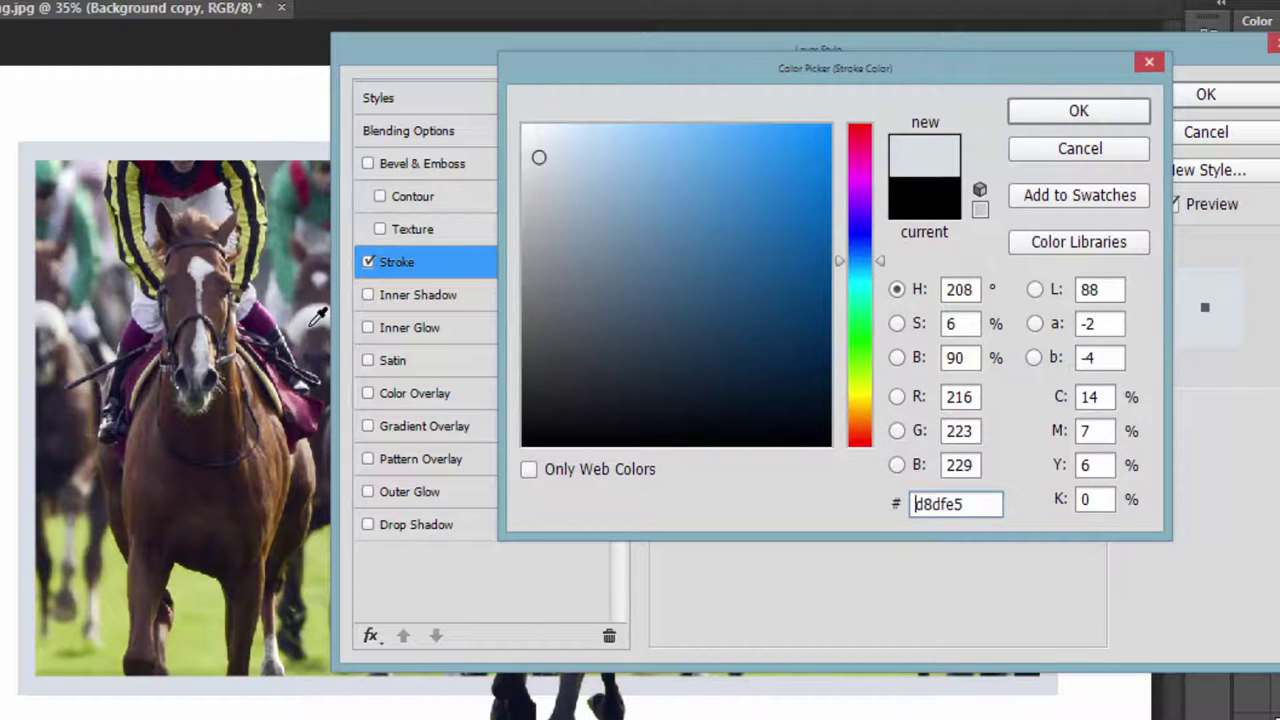
left_click(320, 313)
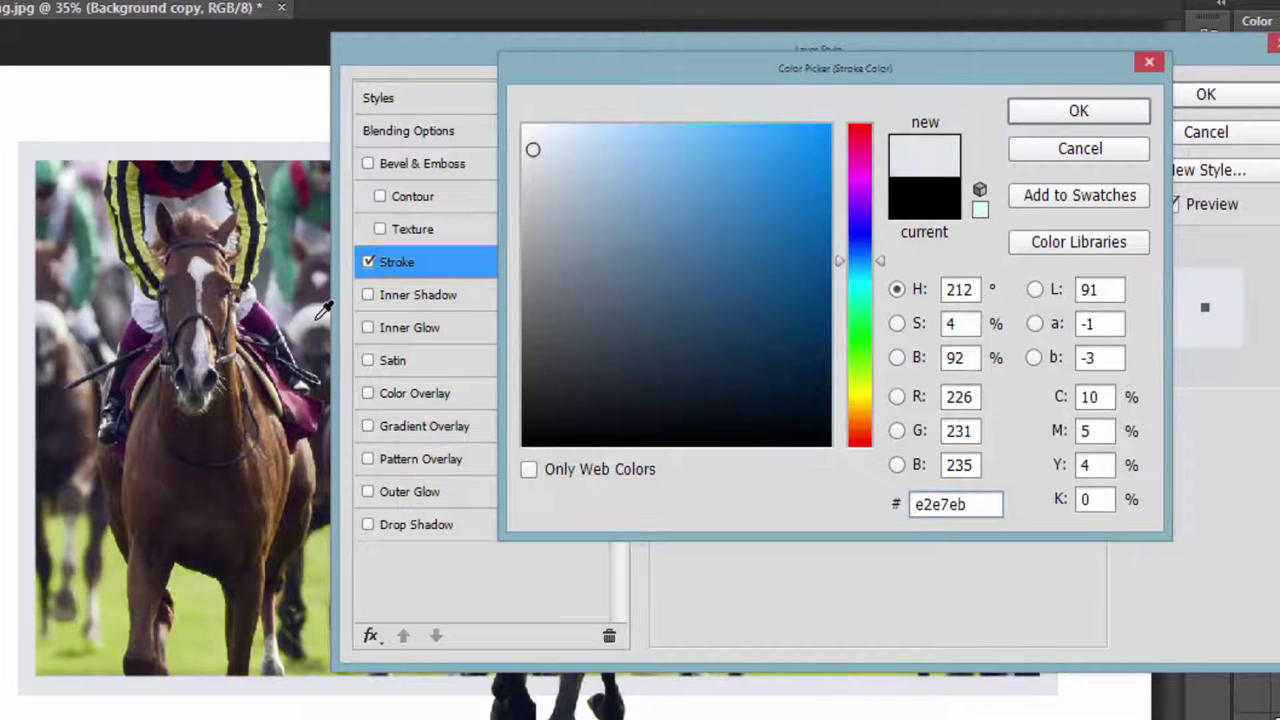
left_click(320, 313)
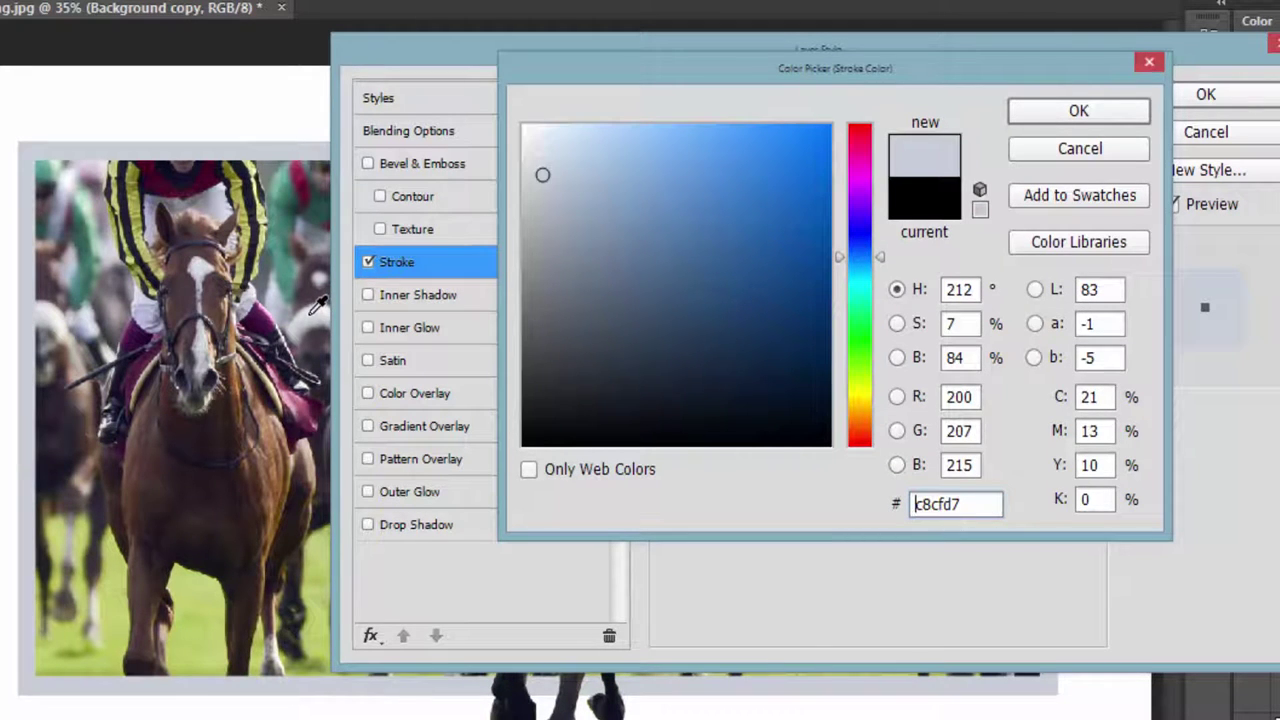
left_click(310, 318)
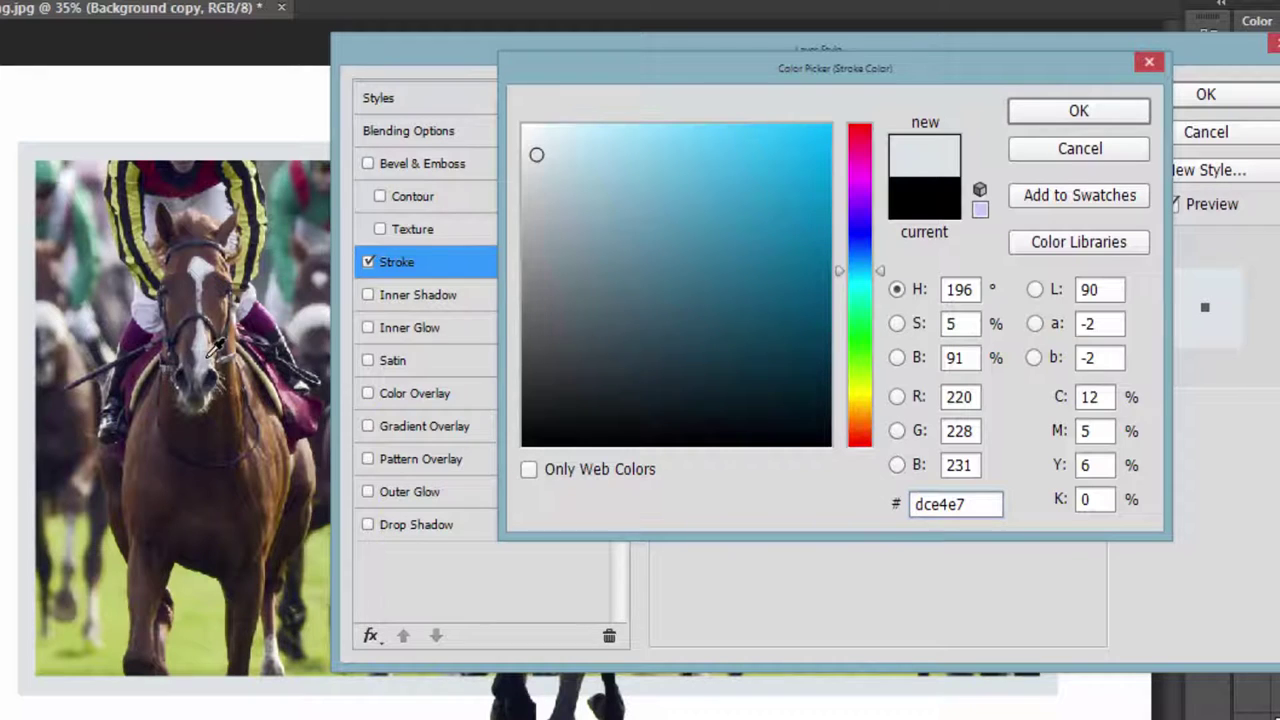
left_click(212, 350)
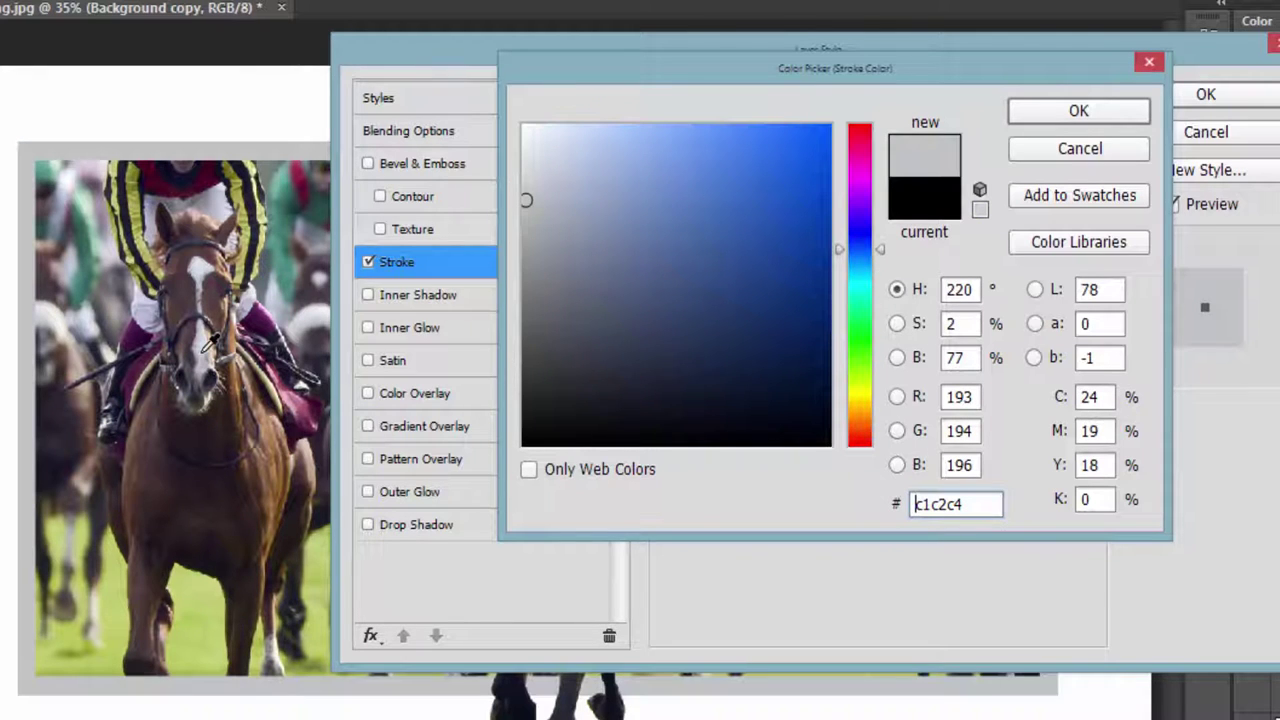
left_click(206, 262)
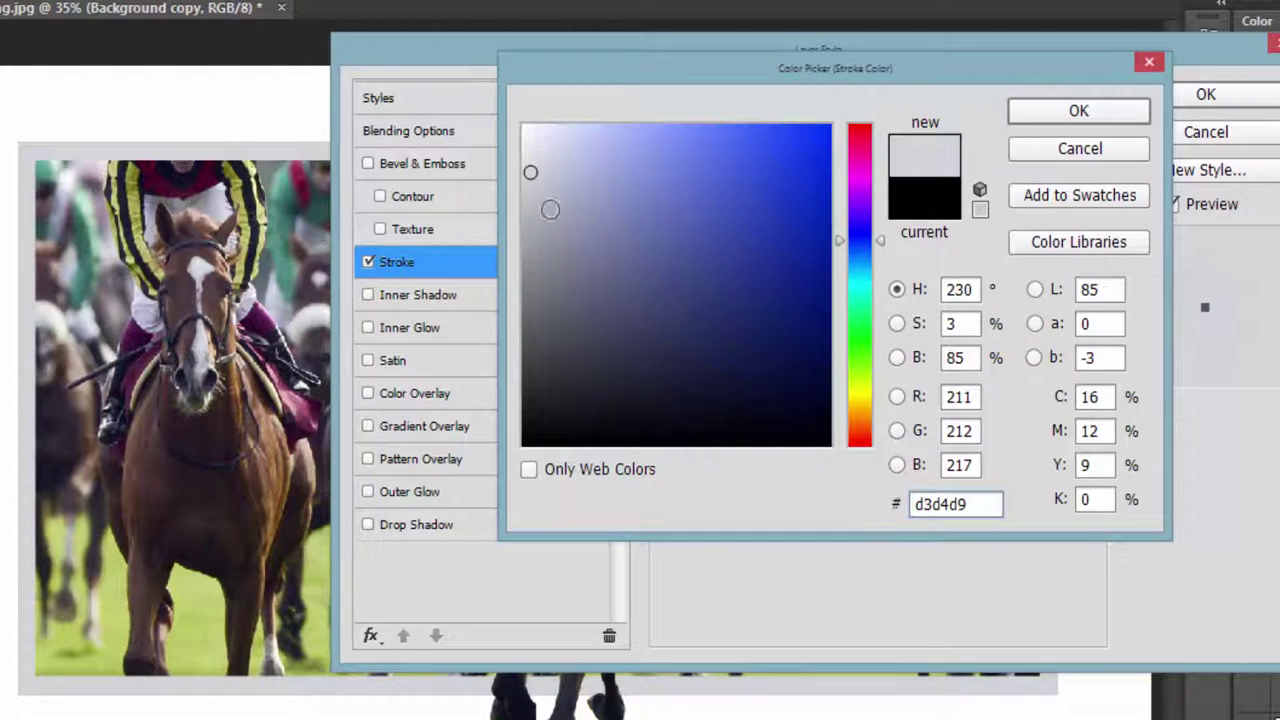
left_click(1050, 118)
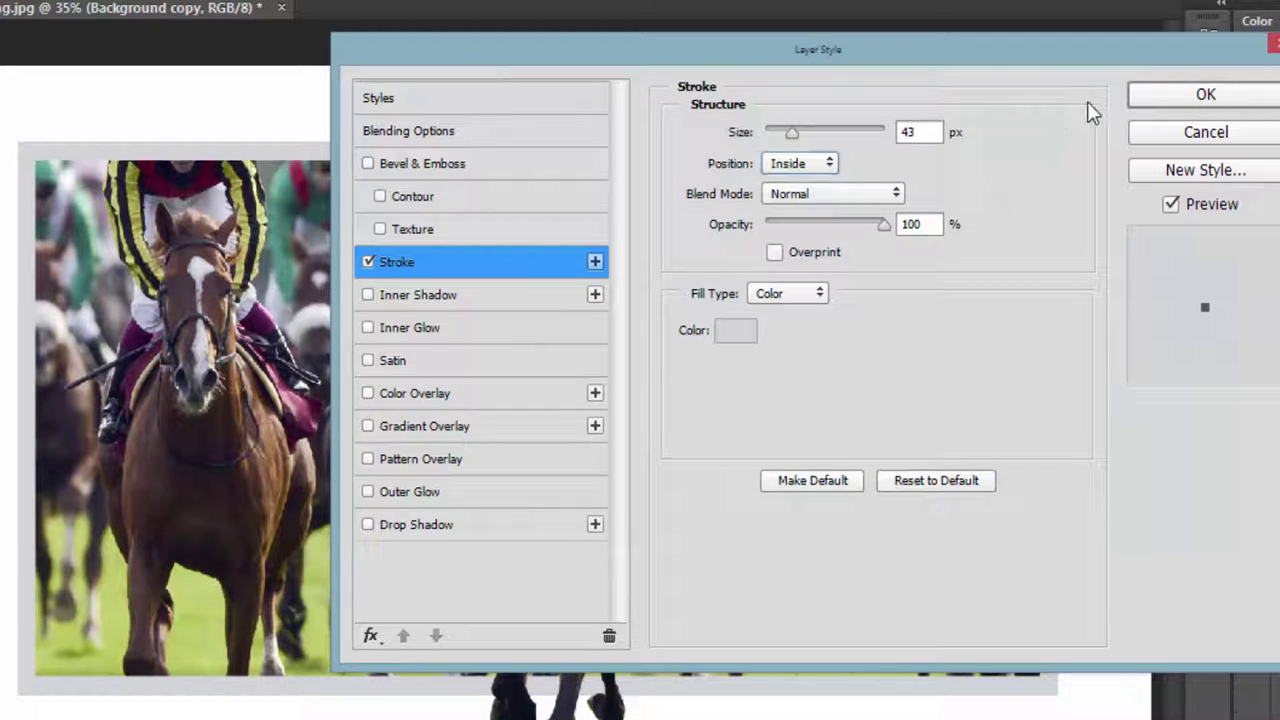
left_click(1181, 97)
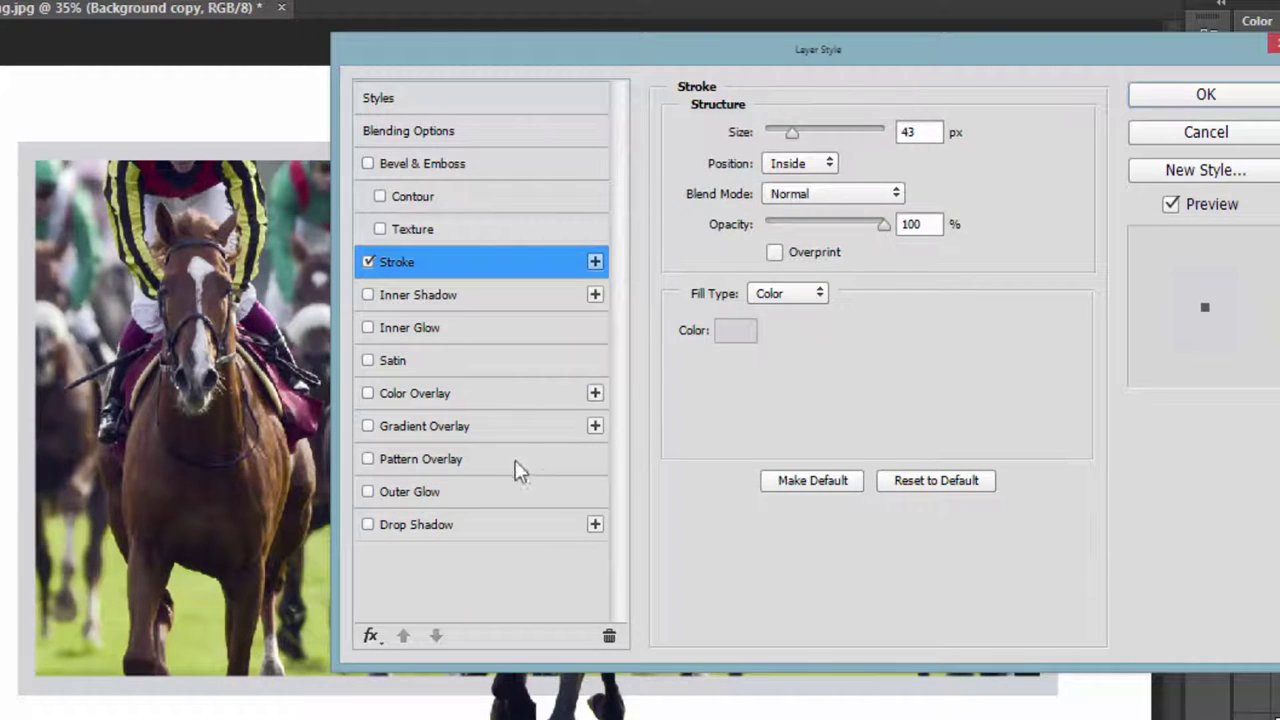
Step: Add an Outer Glow in Normal blend mode, 100% opacity, with black colour
left_click(428, 494)
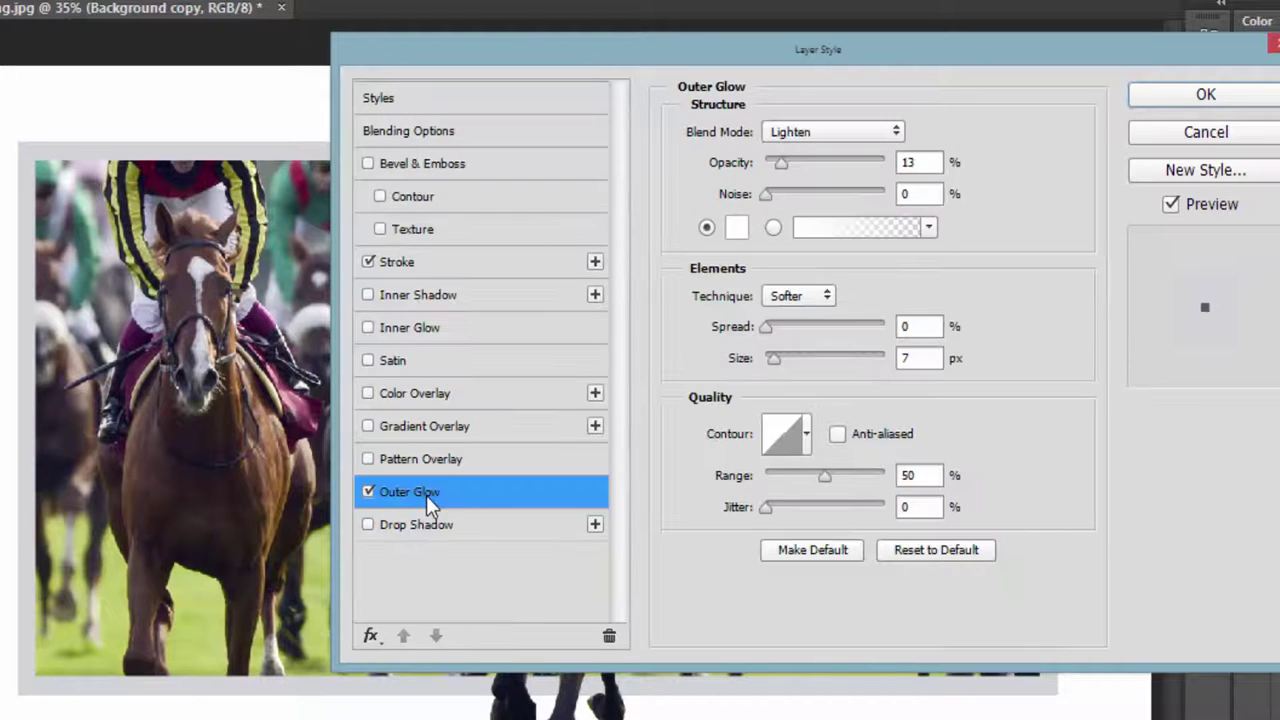
left_click(874, 140)
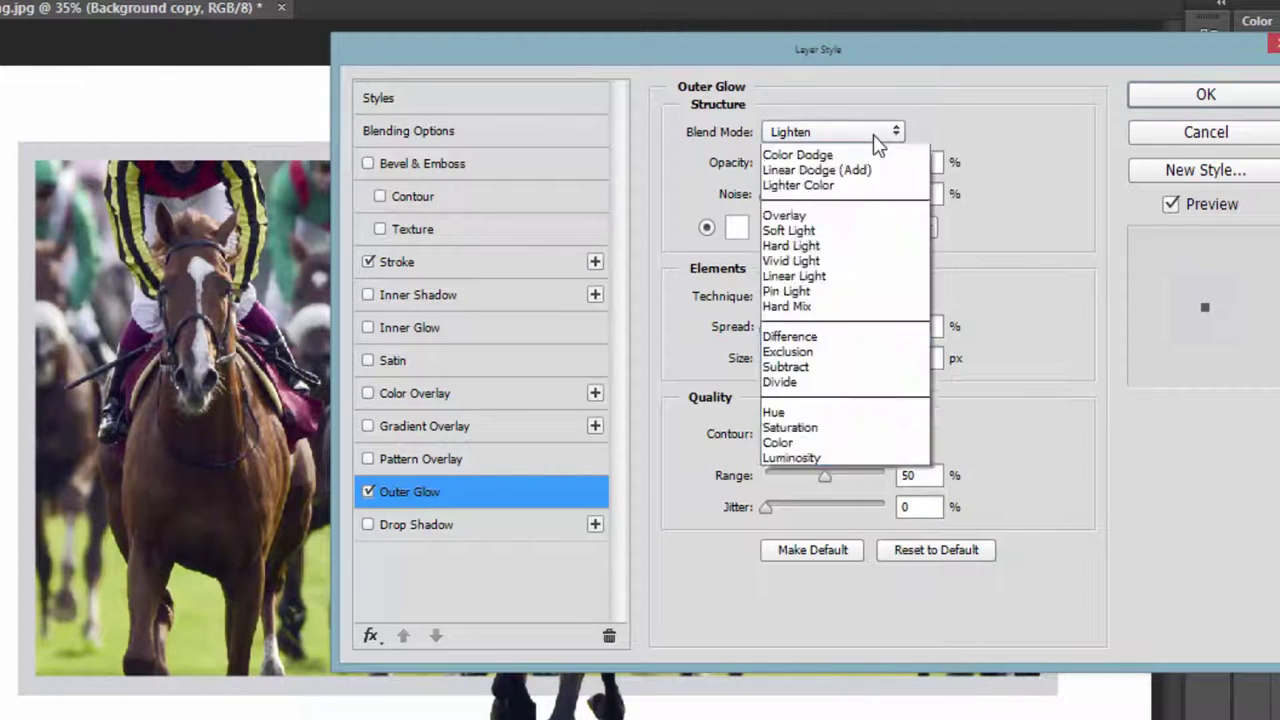
left_click(860, 156)
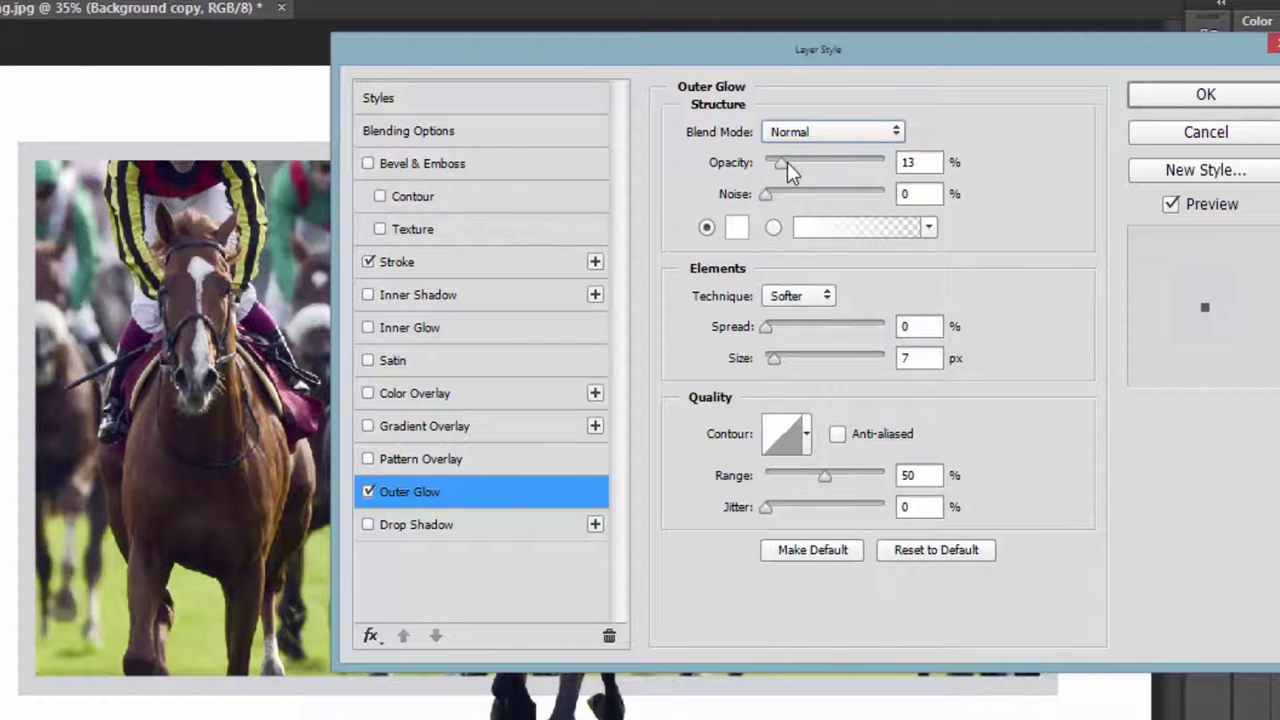
left_click_drag(786, 164, 894, 169)
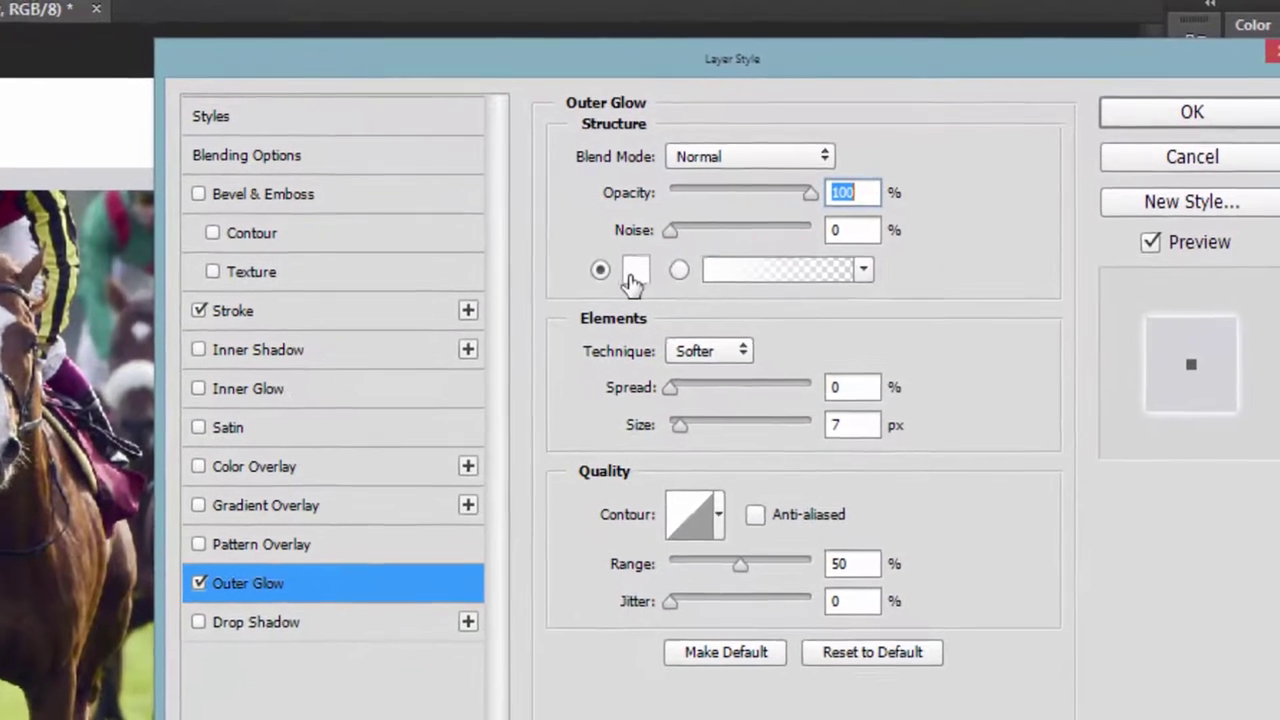
left_click(694, 245)
left_click(1040, 143)
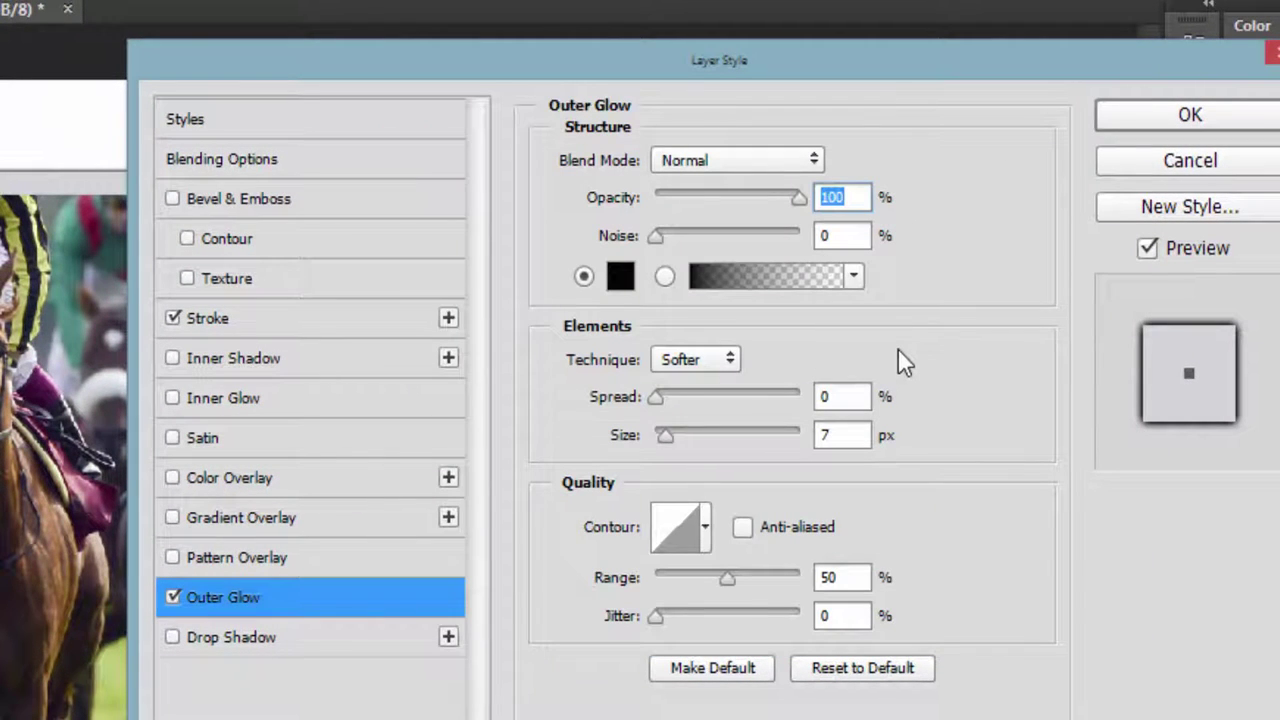
Step: Set the outer glow spread to 59% and size to 16 px, keeping full opacity
left_click_drag(655, 400, 740, 399)
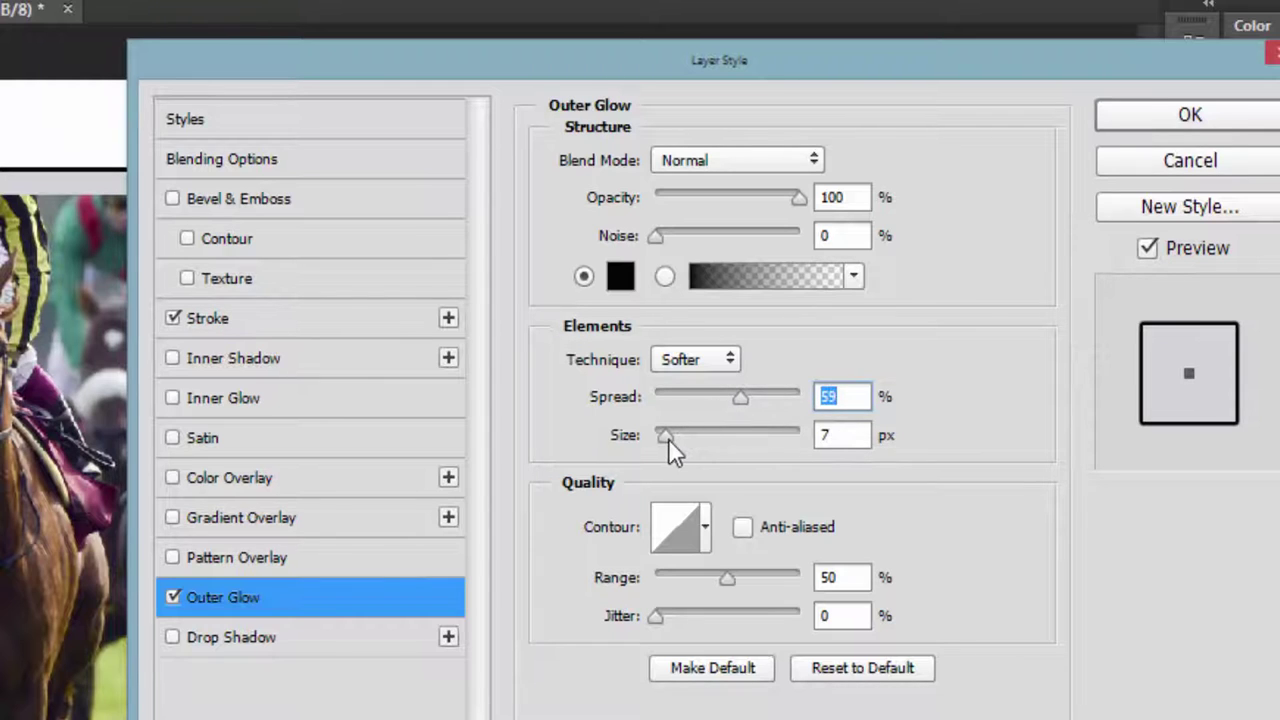
left_click_drag(667, 439, 721, 405)
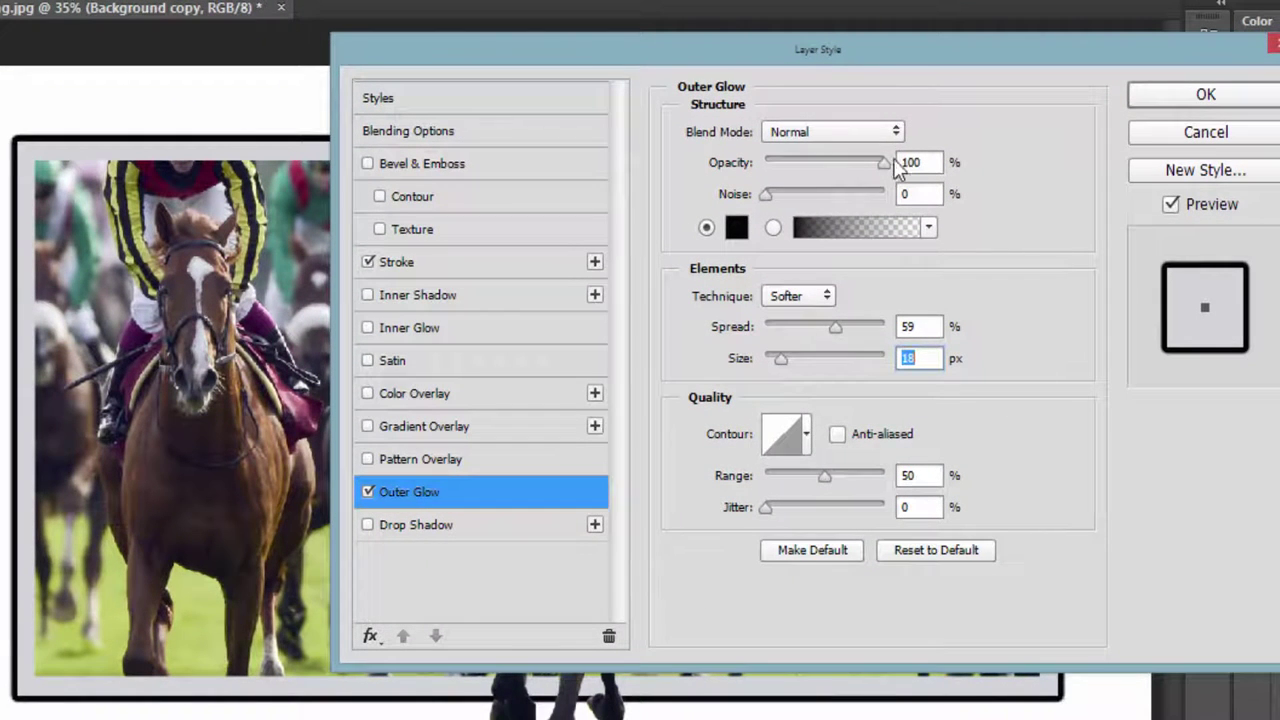
left_click_drag(883, 166, 810, 171)
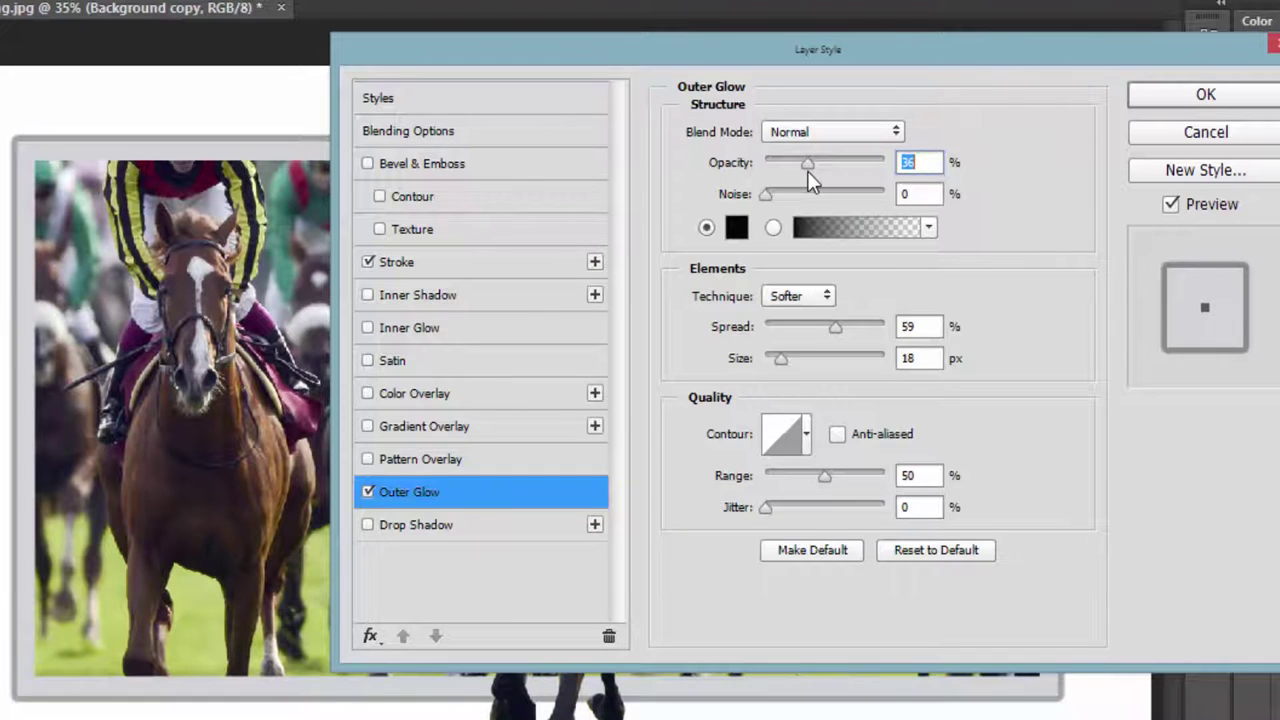
left_click_drag(810, 171, 812, 171)
mouse_move(781, 357)
left_mouse_down()
mouse_move(785, 370)
mouse_move(800, 363)
mouse_move(780, 363)
left_mouse_up()
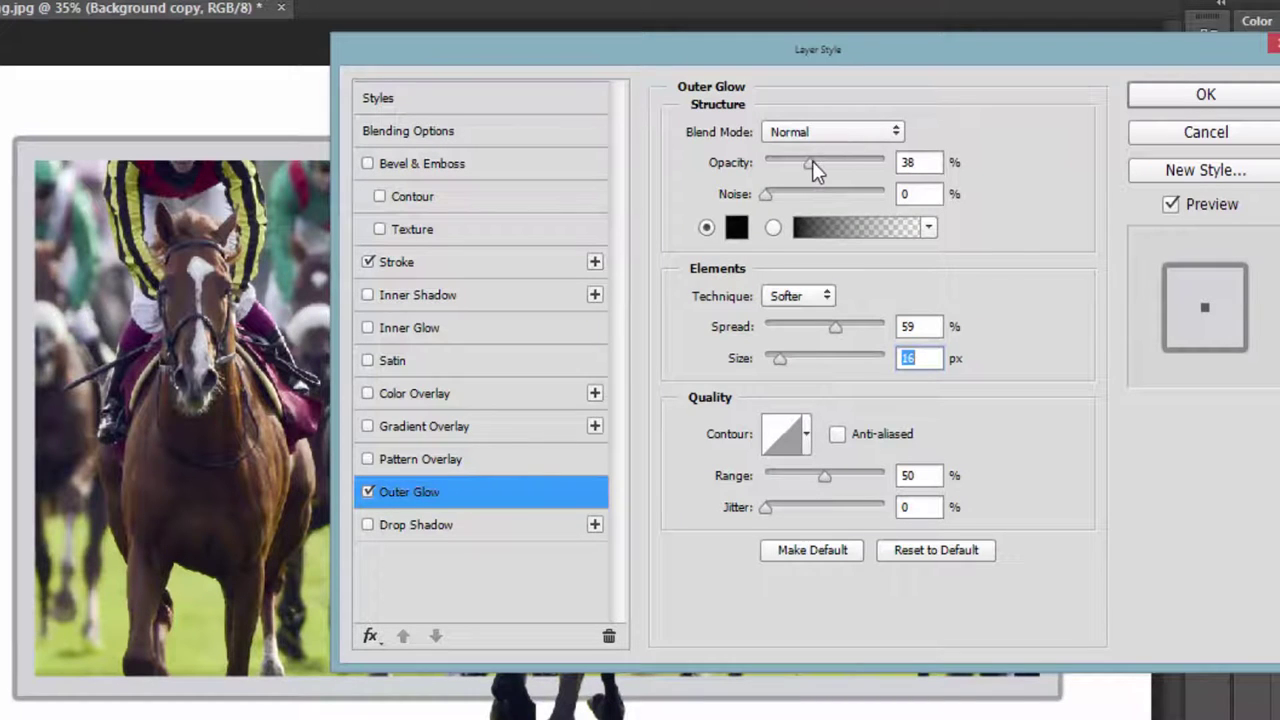
left_click_drag(812, 161, 888, 167)
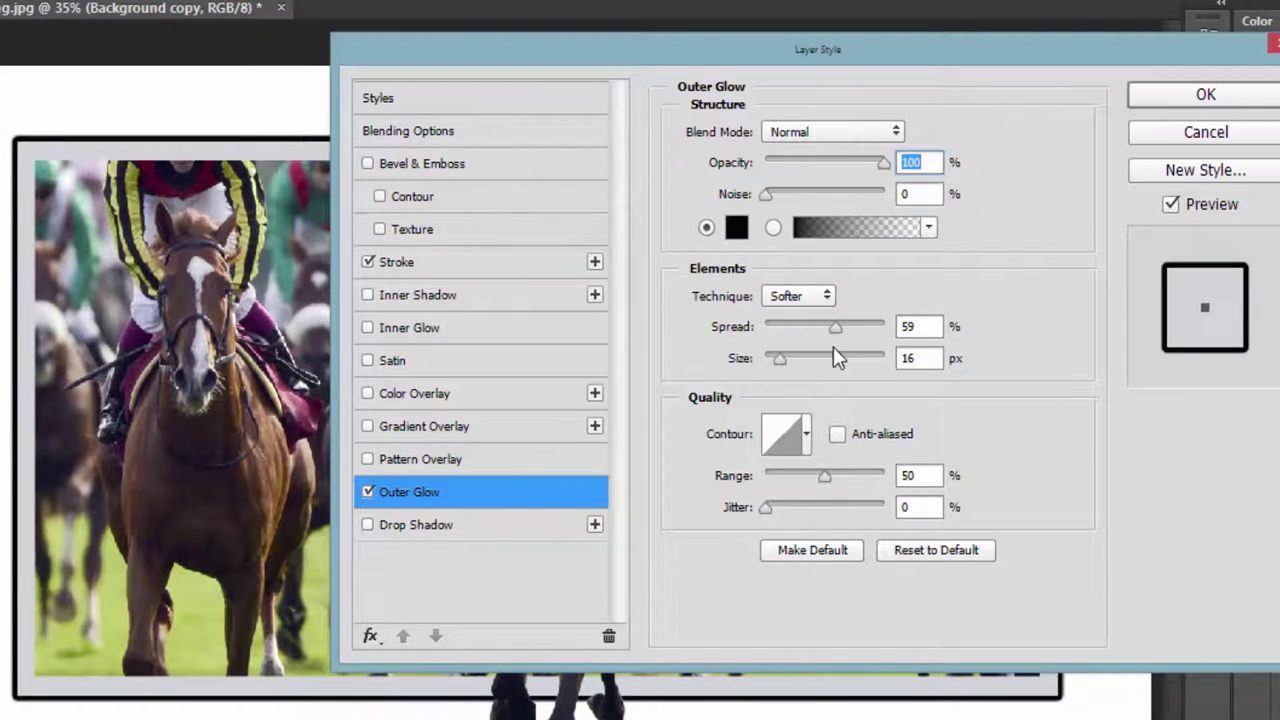
Step: Switch the glow technique to Precise with 32% opacity, 64% spread and 13 px size
left_click(829, 301)
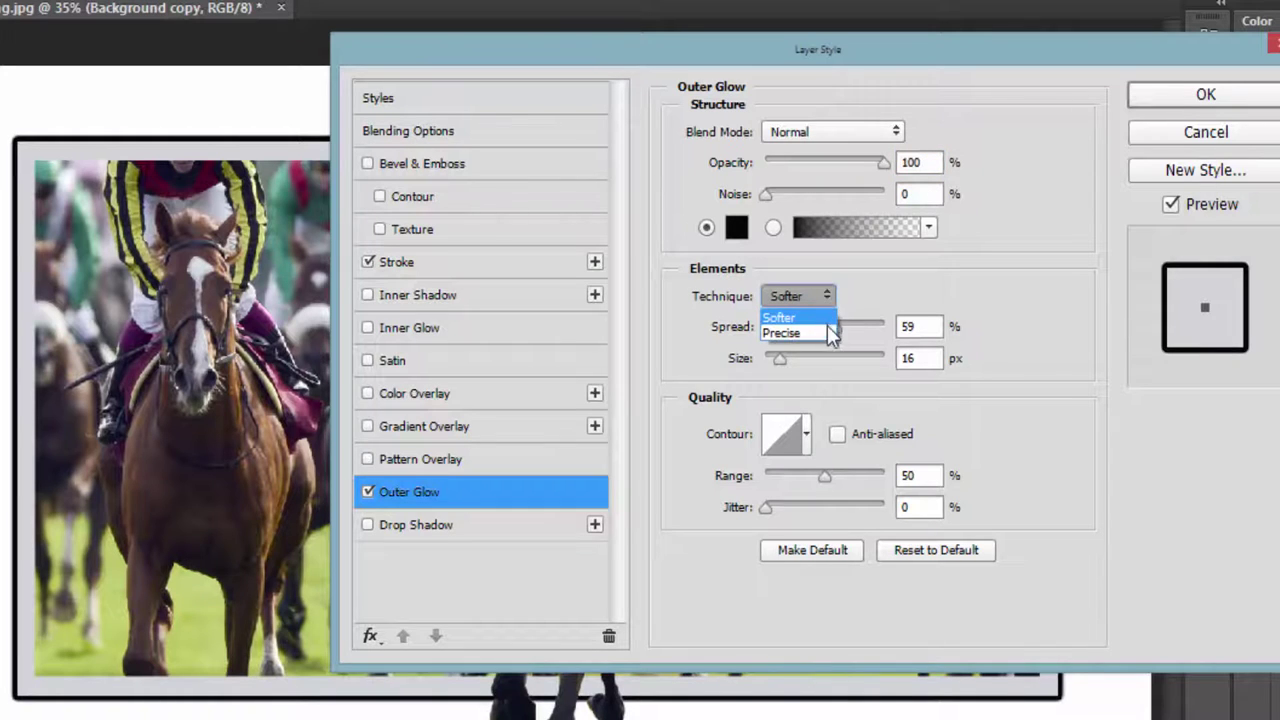
left_click(827, 331)
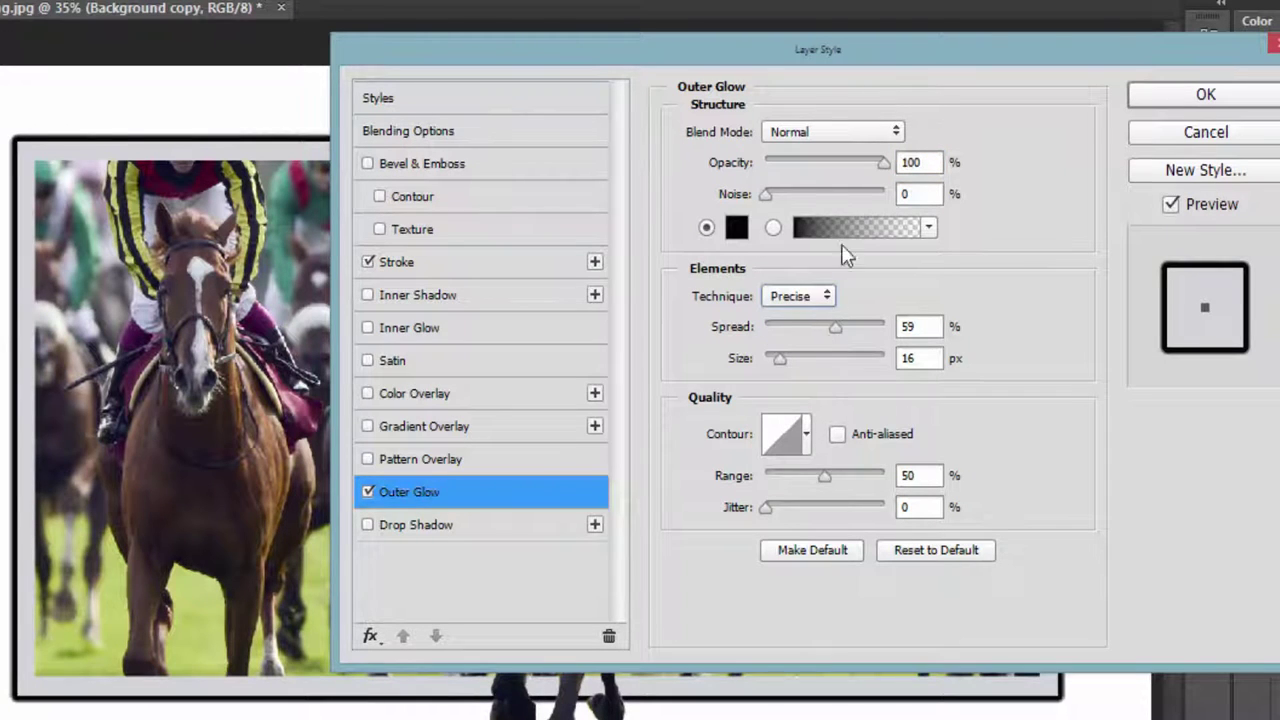
left_click_drag(884, 162, 828, 167)
left_click_drag(835, 327, 841, 331)
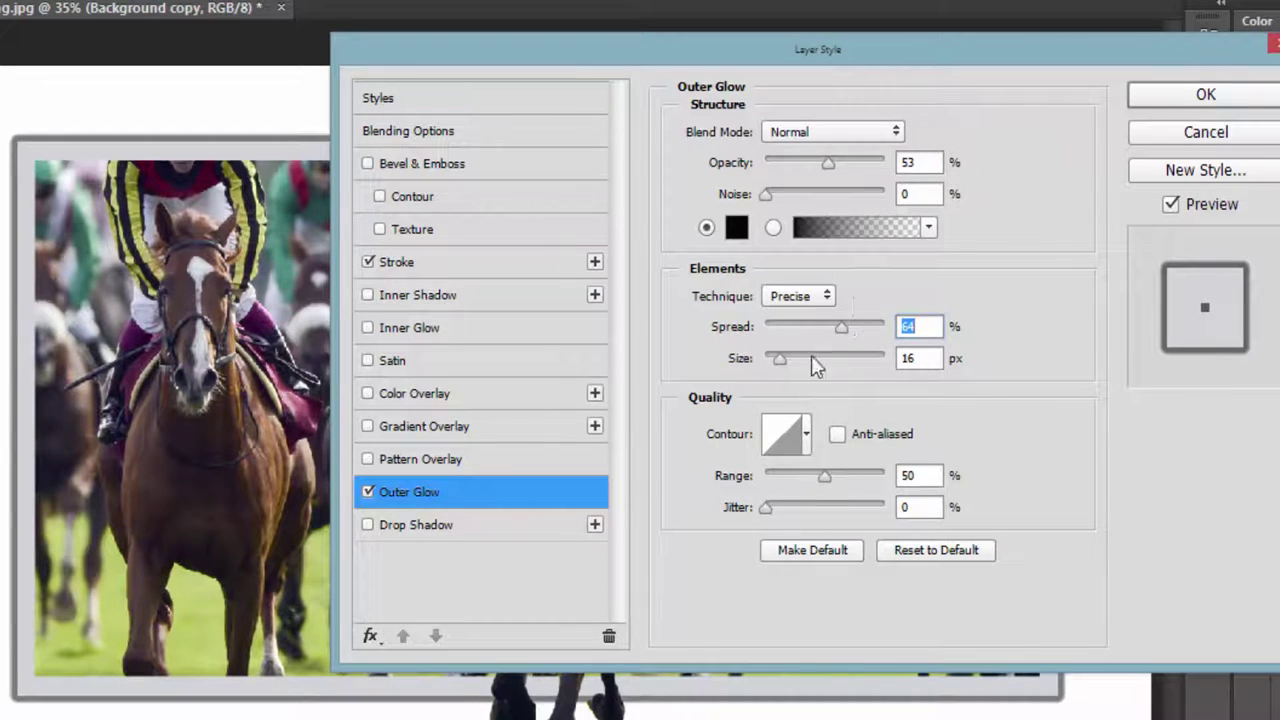
left_click_drag(776, 363, 778, 364)
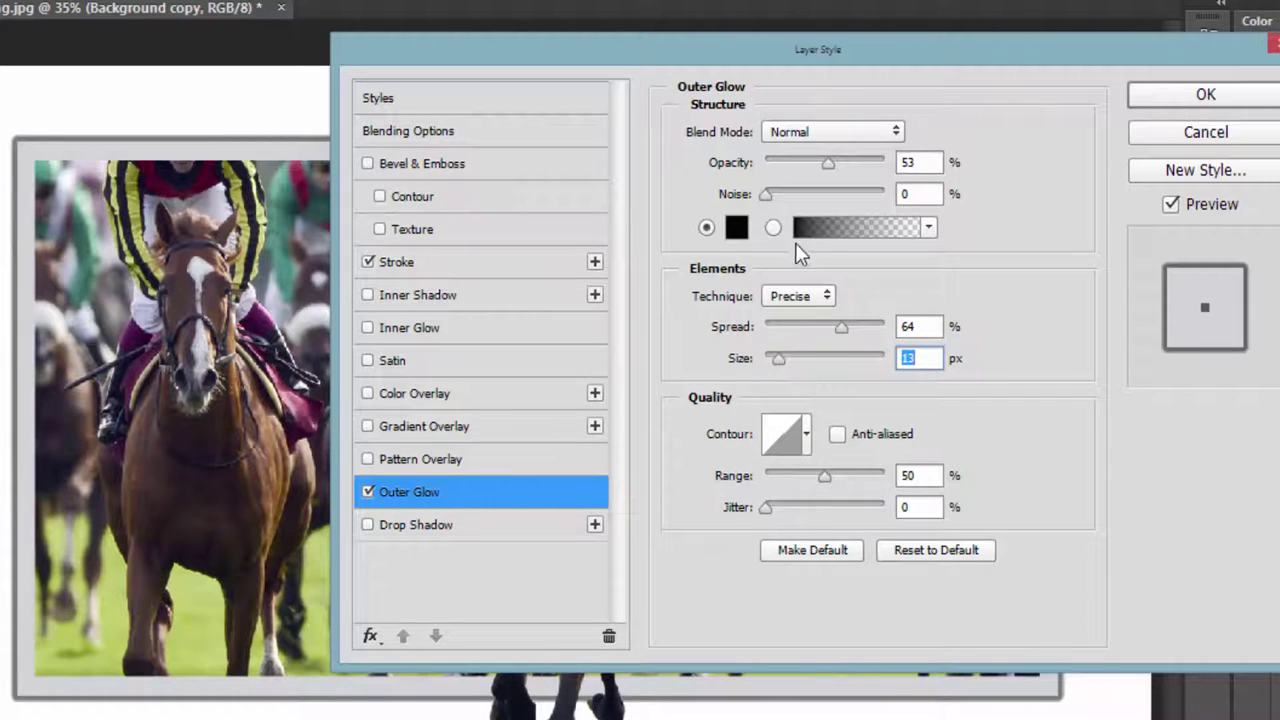
left_click_drag(825, 164, 803, 171)
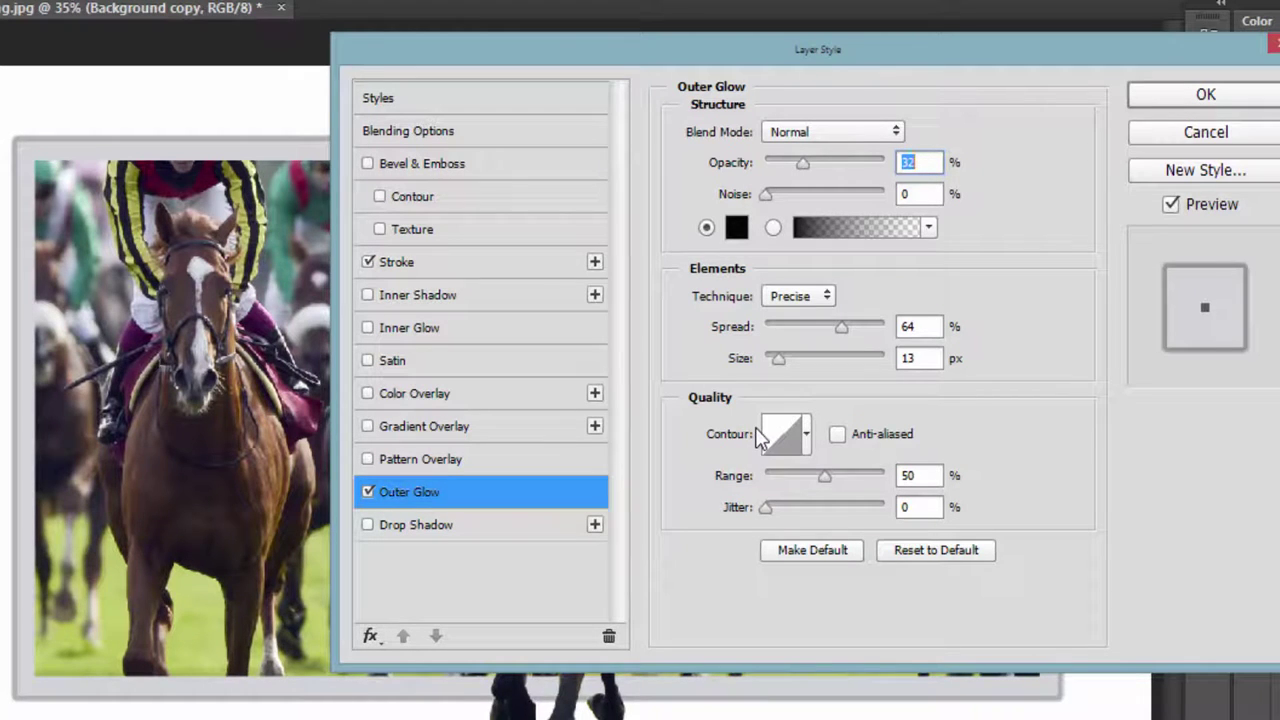
left_click(1004, 400)
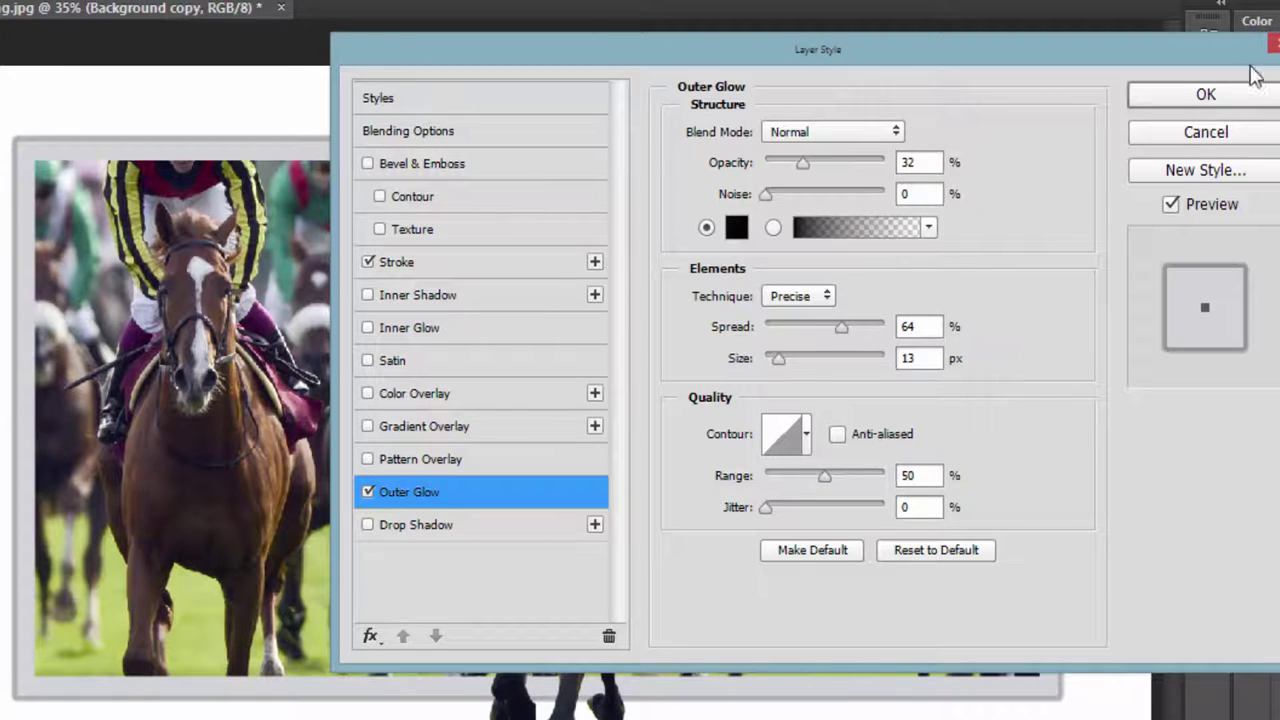
Step: Confirm the frame's layer styles and open Layer Style for Layer 2, the lead horse
left_click(1231, 96)
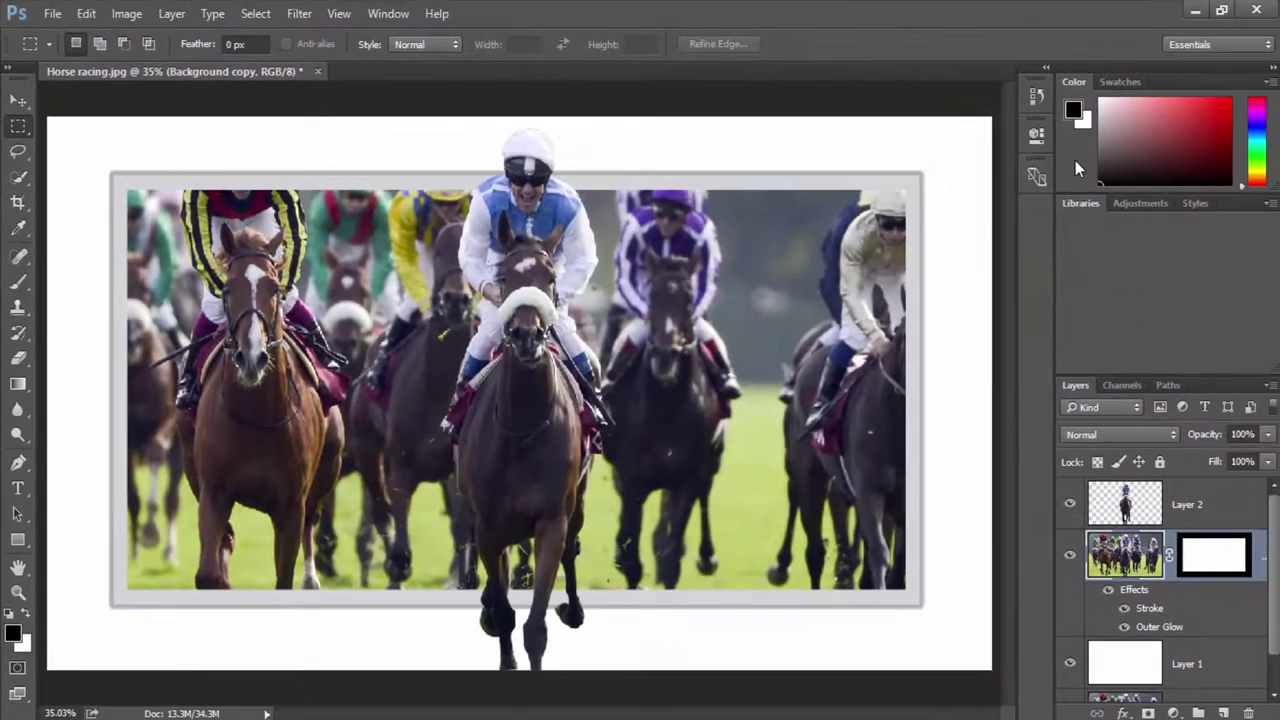
left_click(1125, 507)
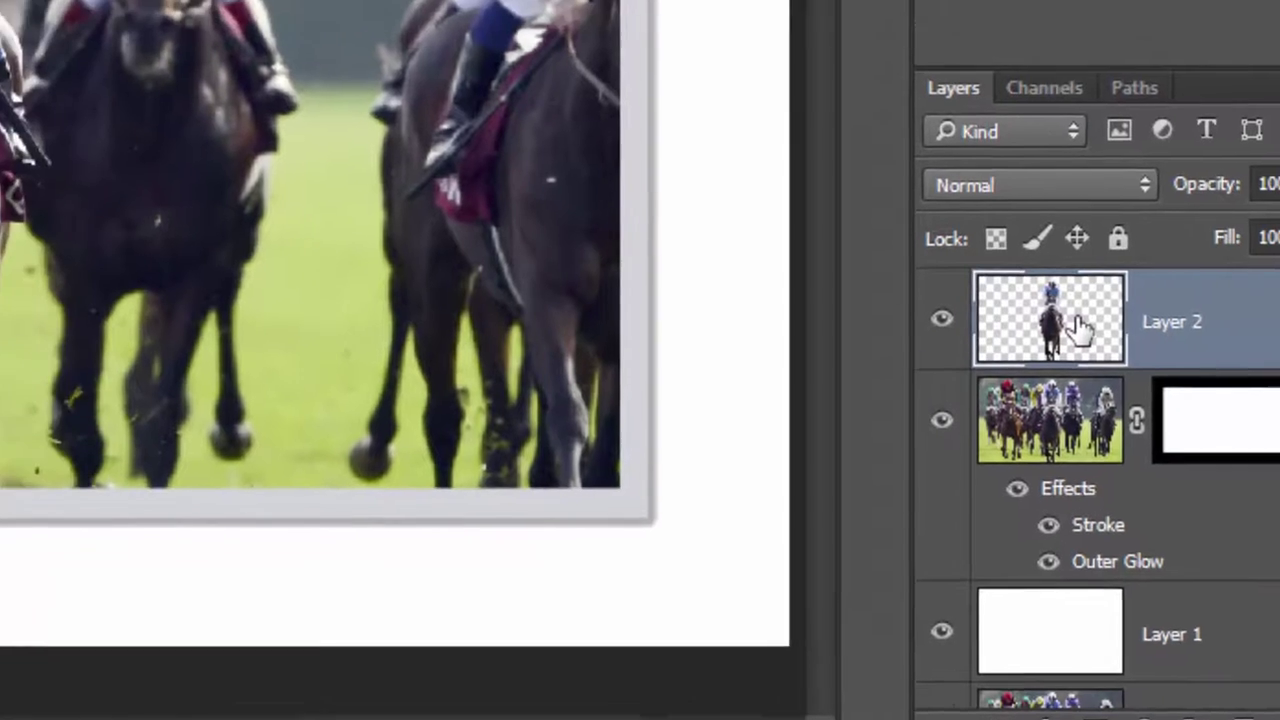
double_click(1000, 297)
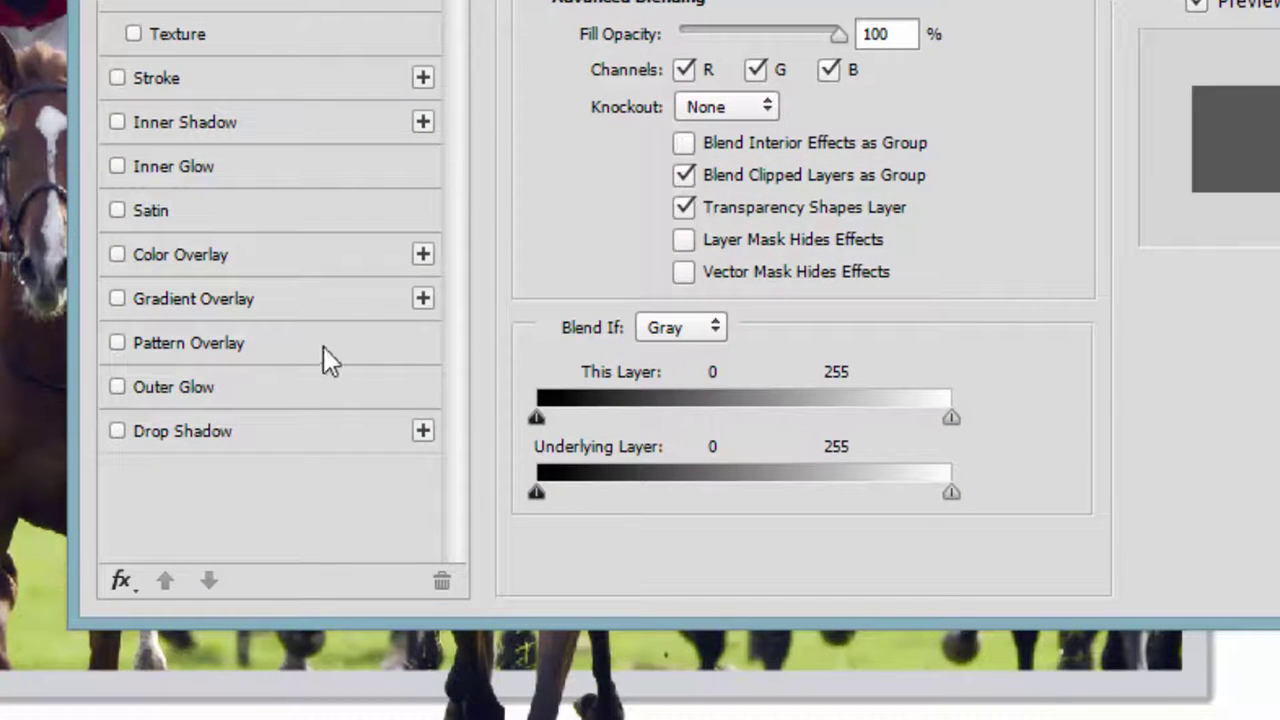
Step: Add a black Drop Shadow: 100% opacity, 125° angle, 4 px distance, 23% spread, 35 px size
left_click(206, 436)
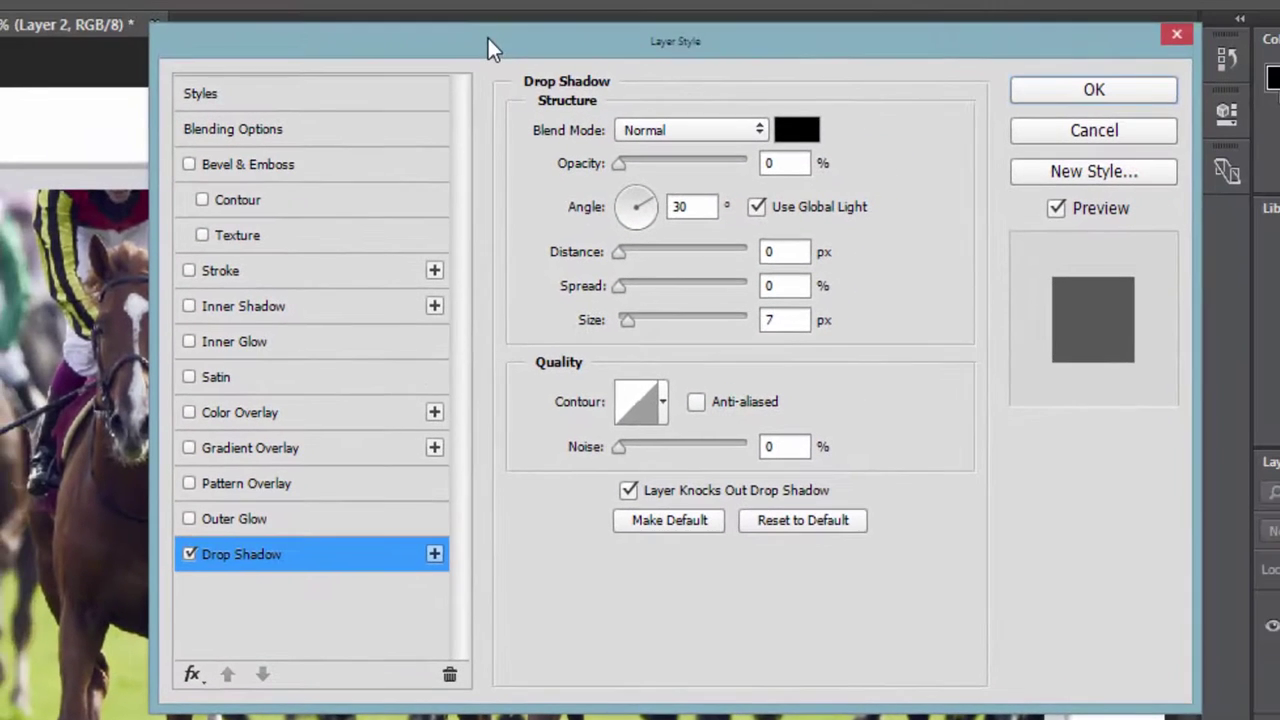
left_click_drag(488, 38, 1023, 18)
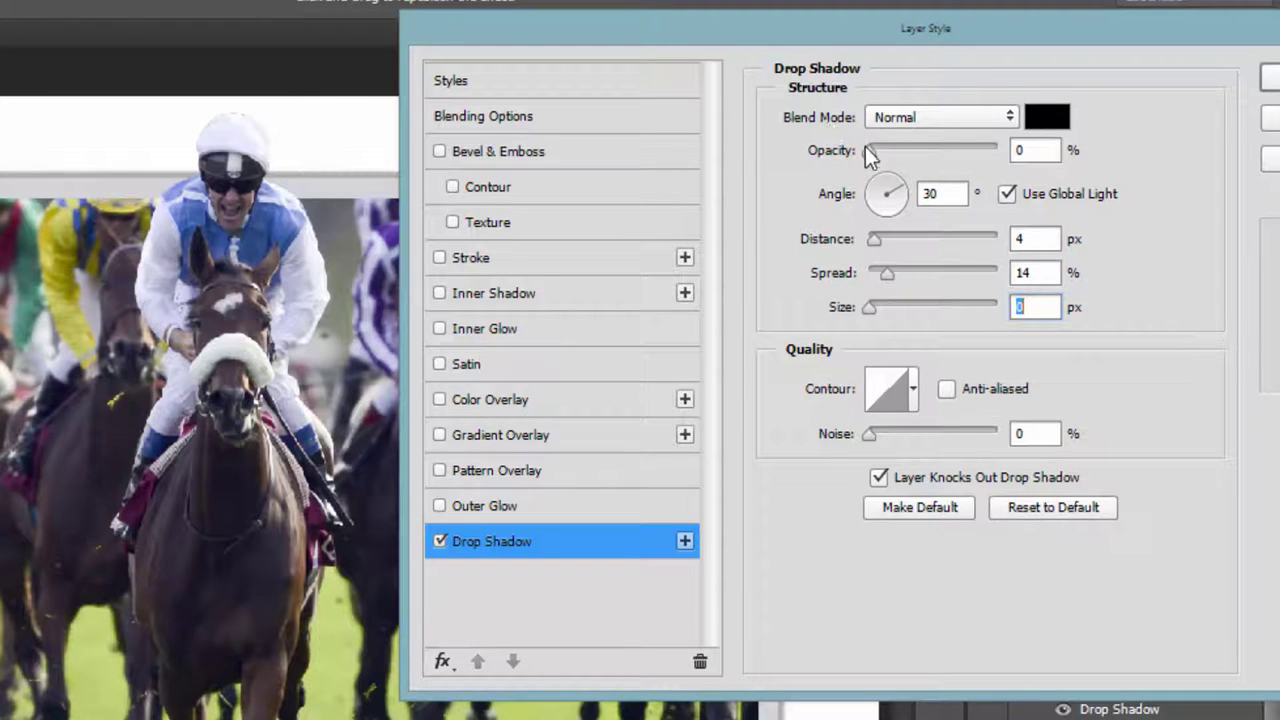
left_click_drag(869, 150, 1087, 145)
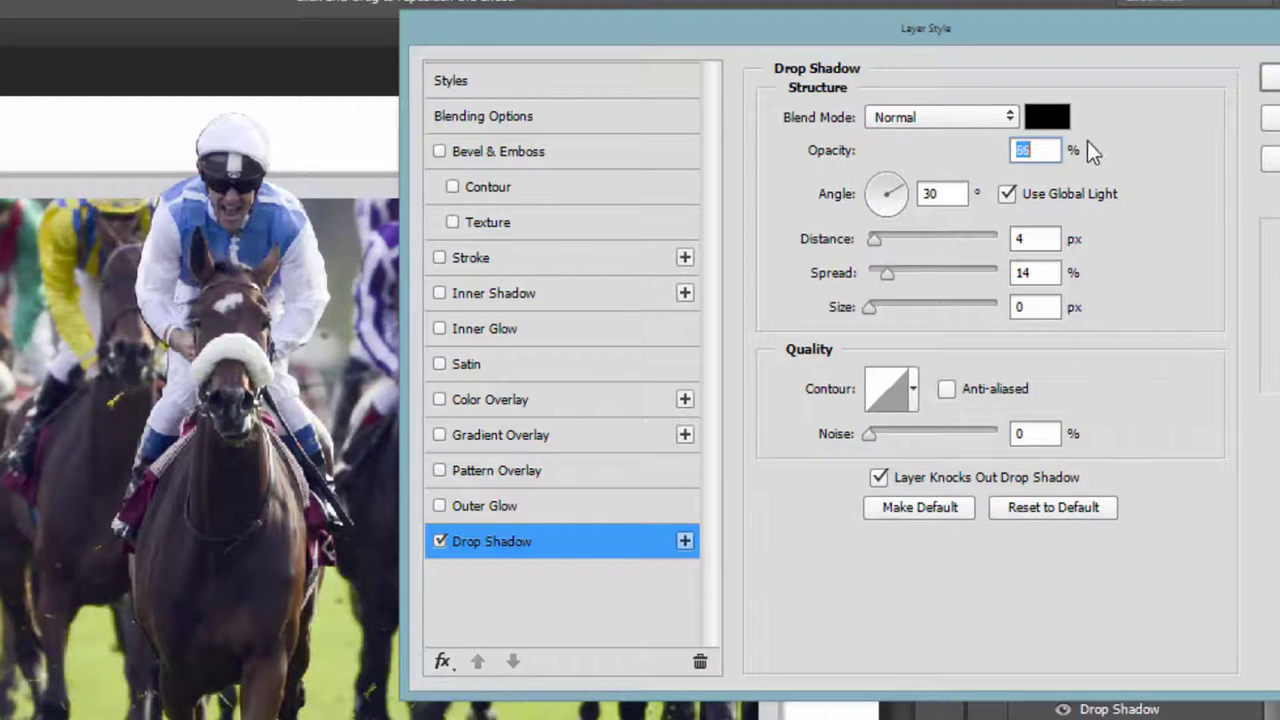
left_click_drag(900, 197, 886, 183)
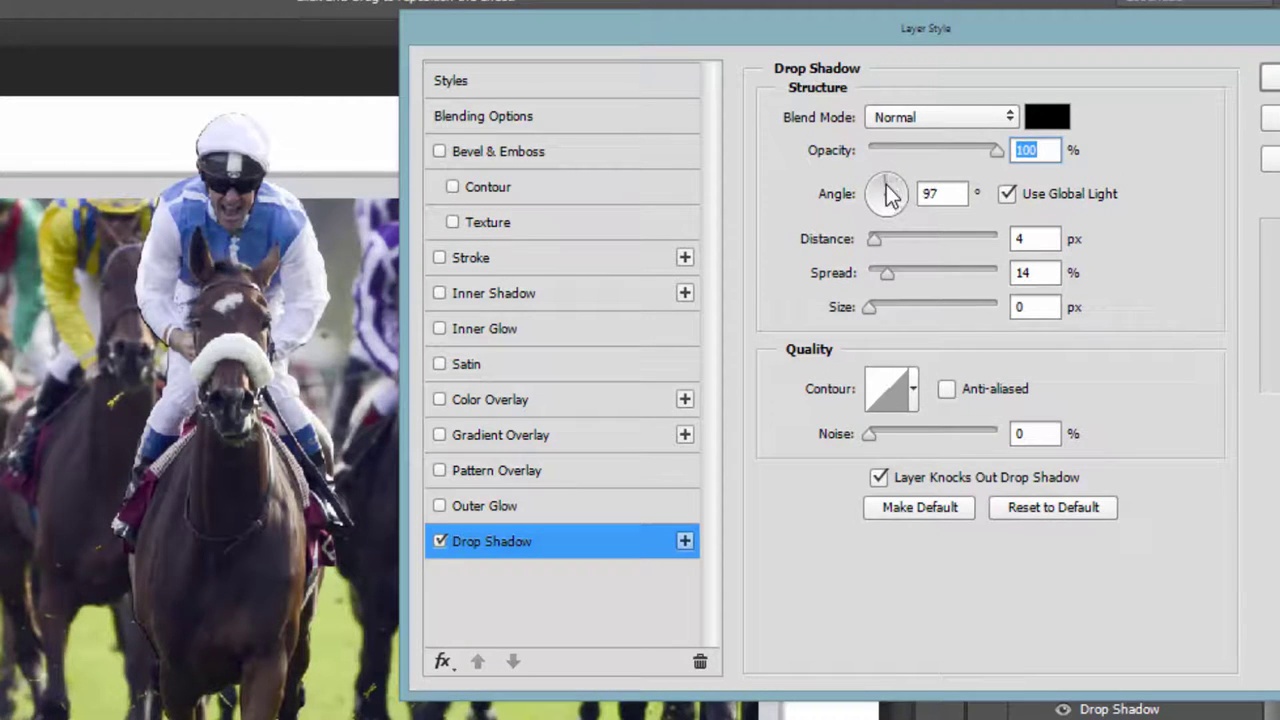
left_click_drag(874, 240, 894, 311)
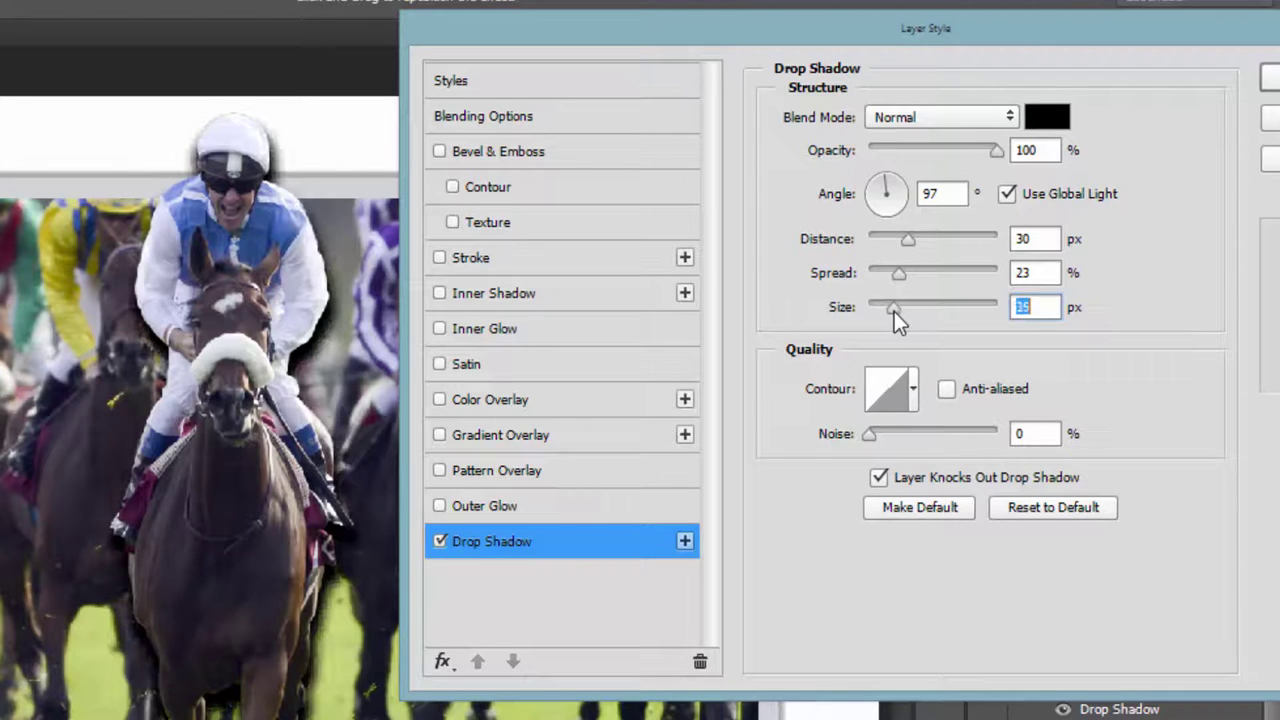
left_click_drag(903, 245, 873, 246)
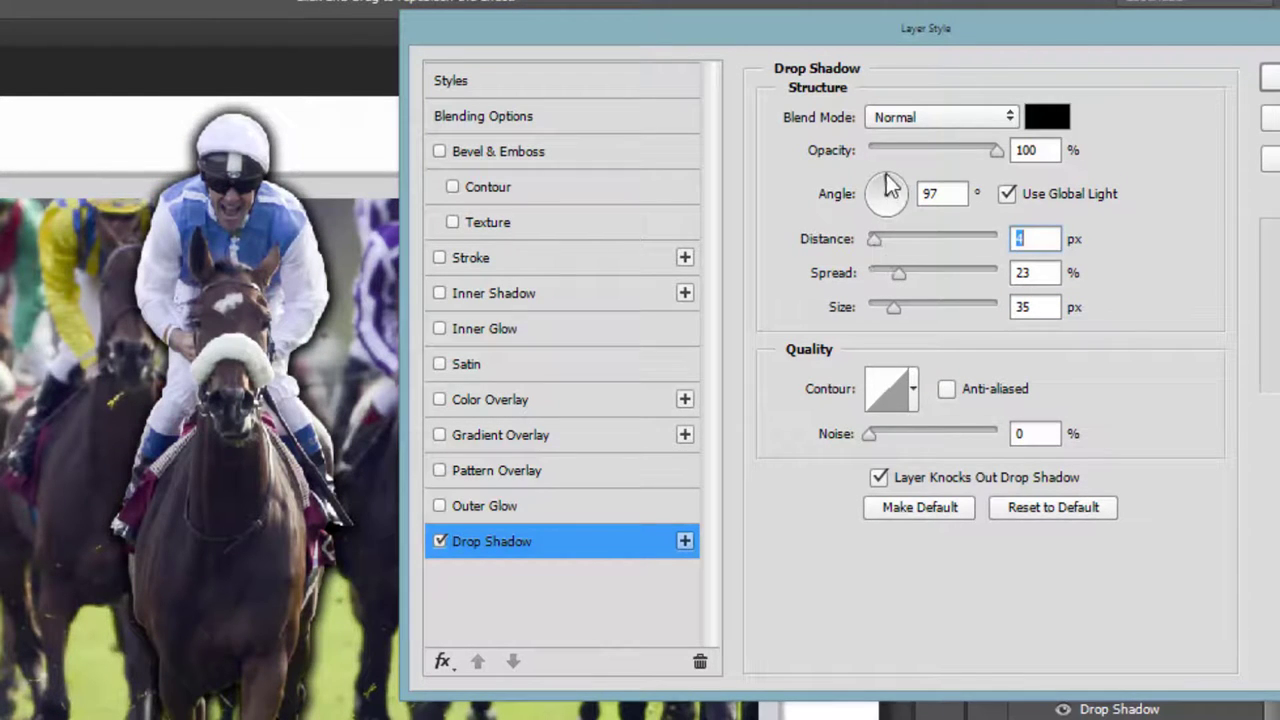
left_click_drag(886, 184, 985, 195)
type("25")
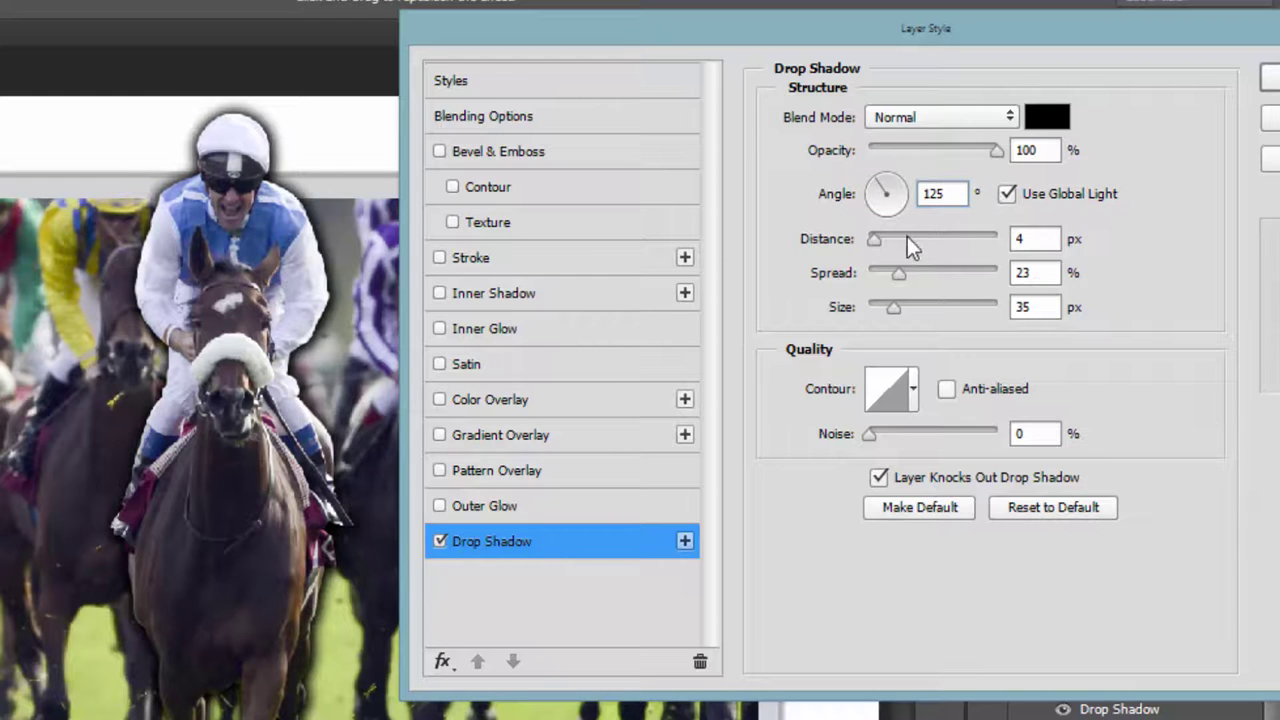
Step: Change Layer 2's drop shadow to 29 px distance, 0% spread, 59 px size, then confirm
left_click_drag(894, 307, 887, 308)
left_click_drag(873, 243, 904, 252)
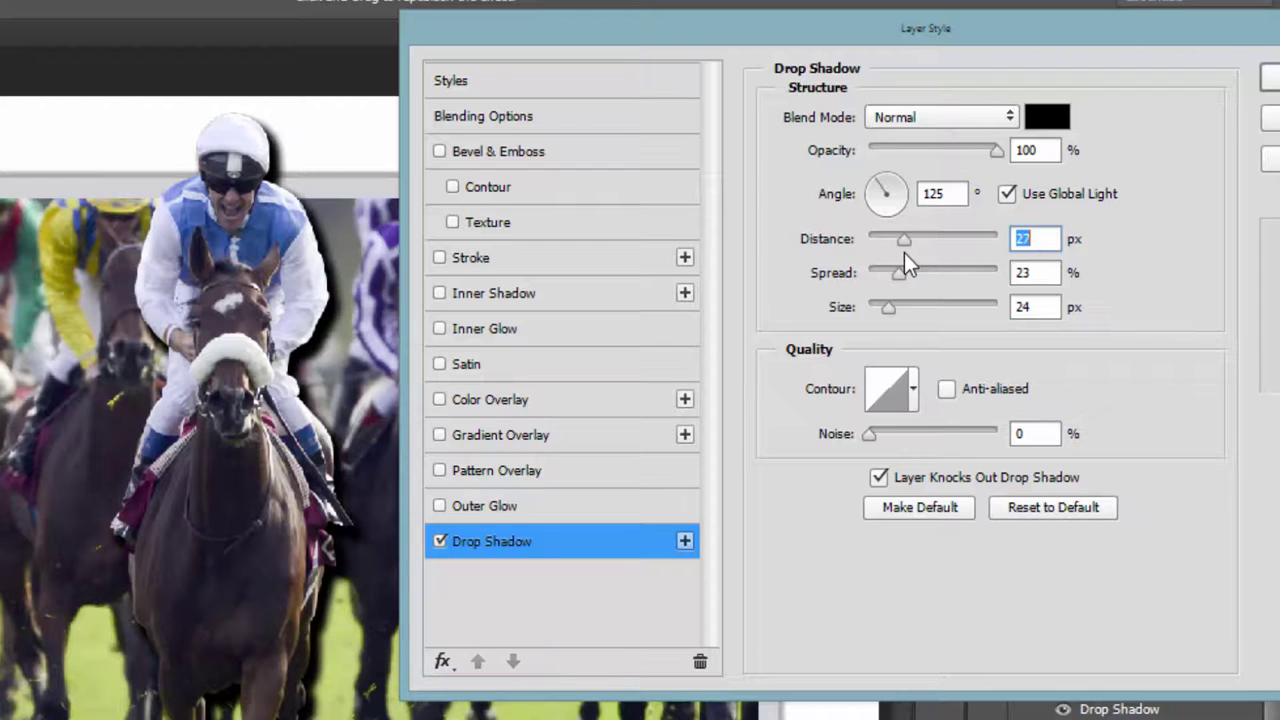
left_click_drag(904, 252, 916, 313)
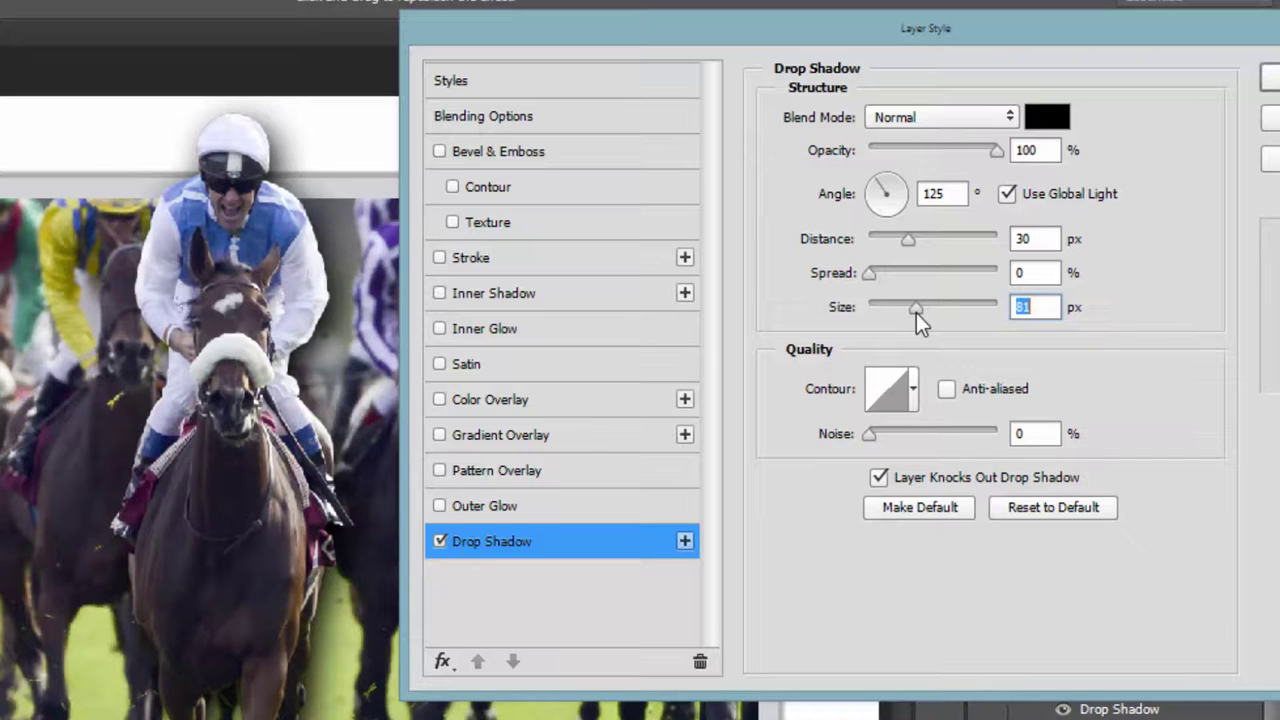
left_click(1009, 201)
left_click(1009, 201)
left_click_drag(916, 314, 905, 314)
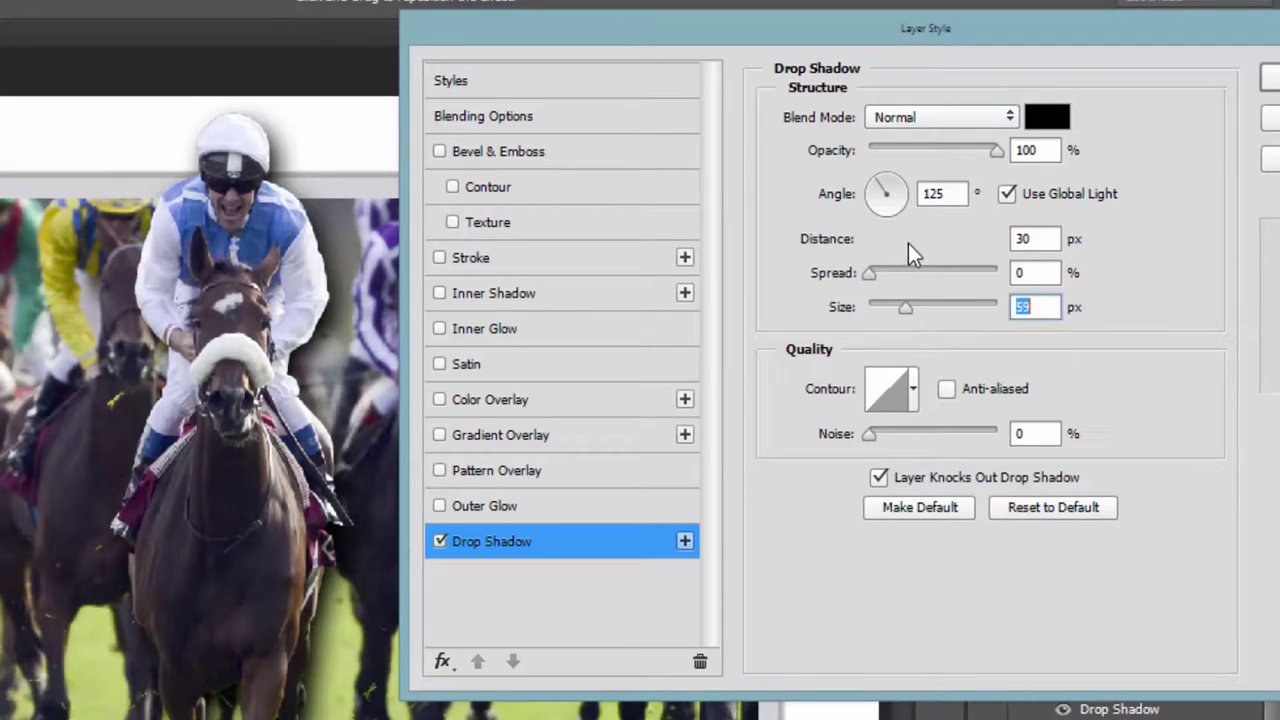
mouse_move(908, 243)
left_mouse_down()
mouse_move(939, 243)
mouse_move(907, 245)
left_mouse_up()
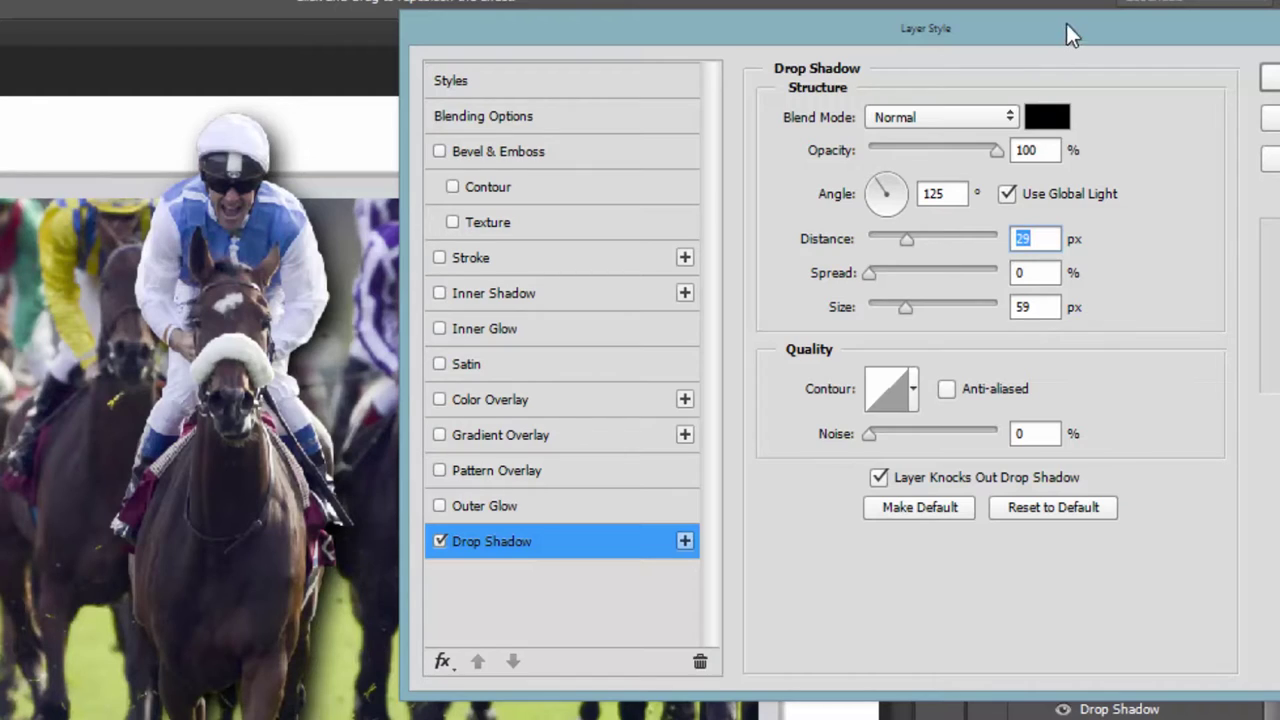
left_click_drag(1066, 34, 878, 69)
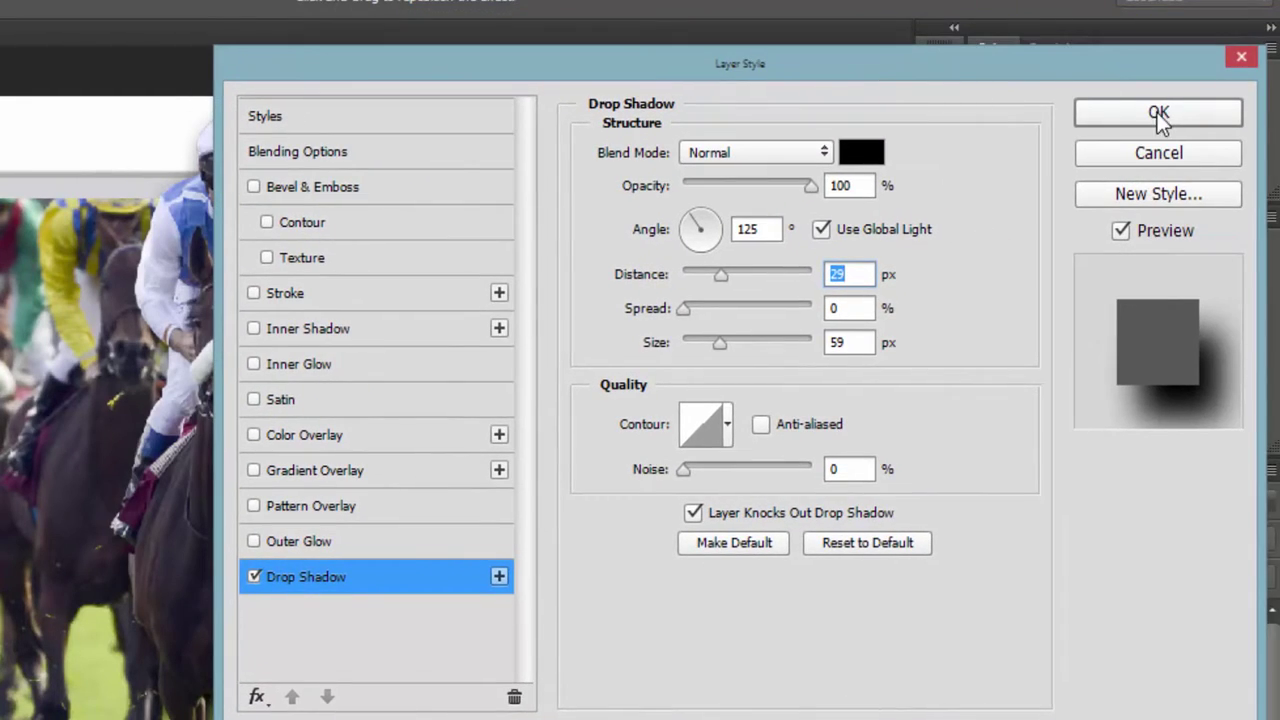
left_click(1158, 117)
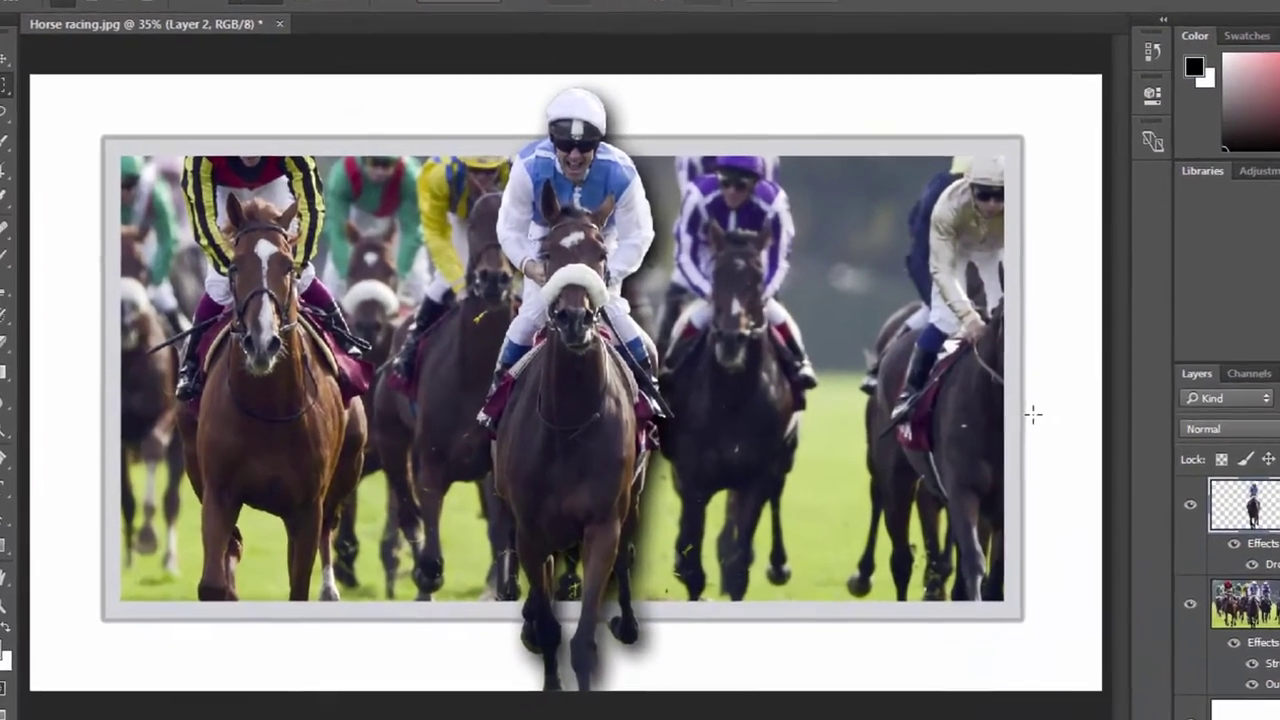